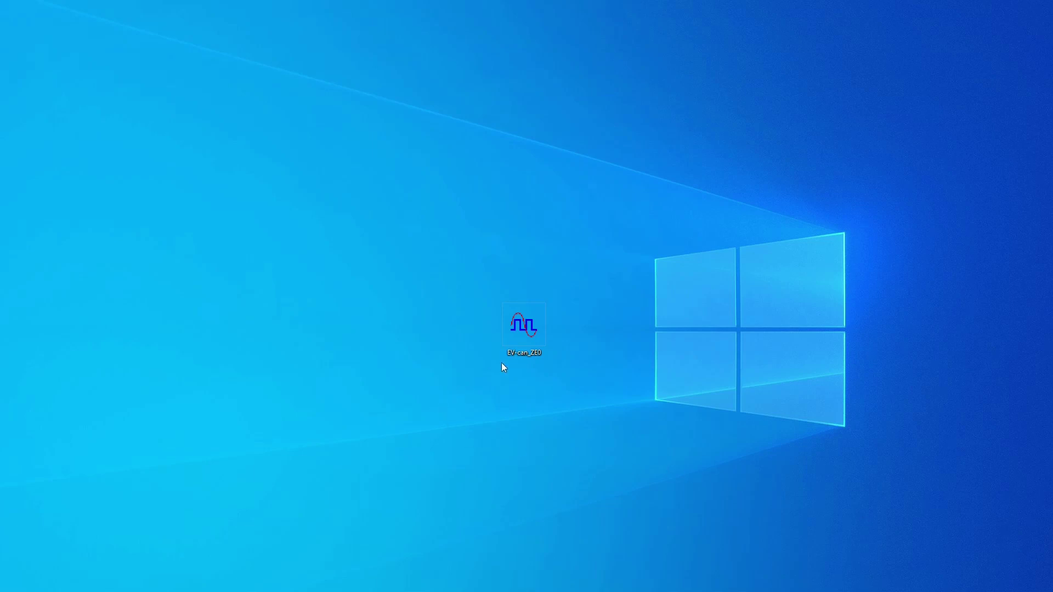
# Step: Open EV-can_ZE0.dbc, sort its messages by comment, and list the ten signals of message x1DC
pyautogui.doubleClick(534, 341)
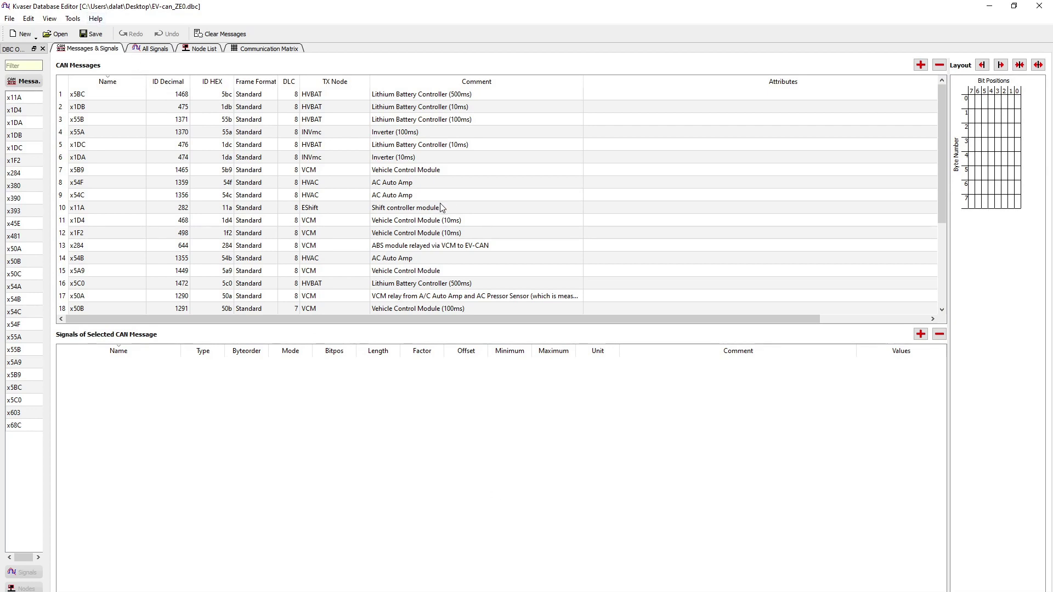
pyautogui.click(464, 84)
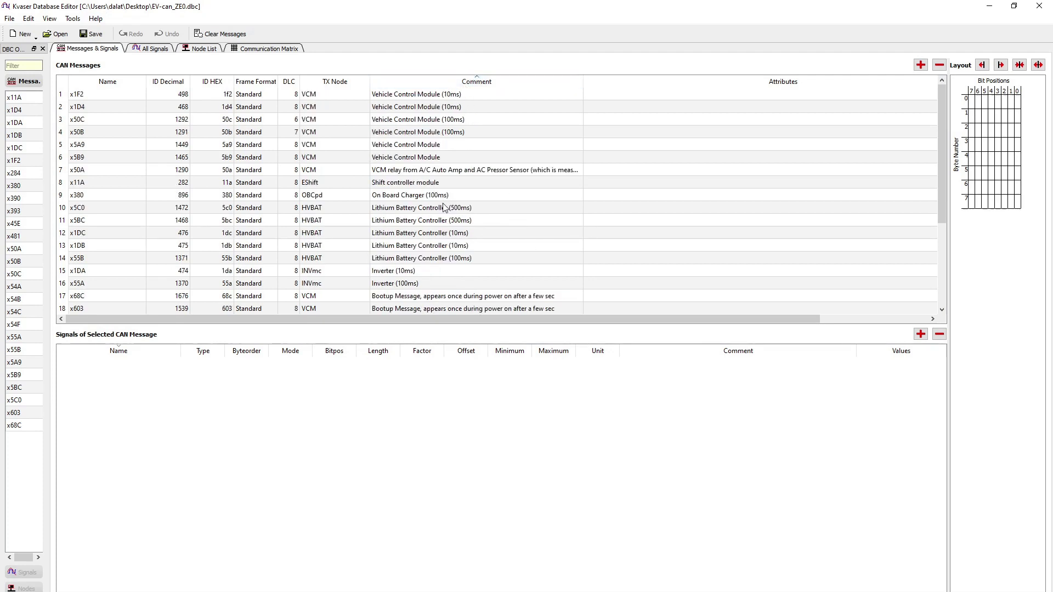
pyautogui.click(426, 237)
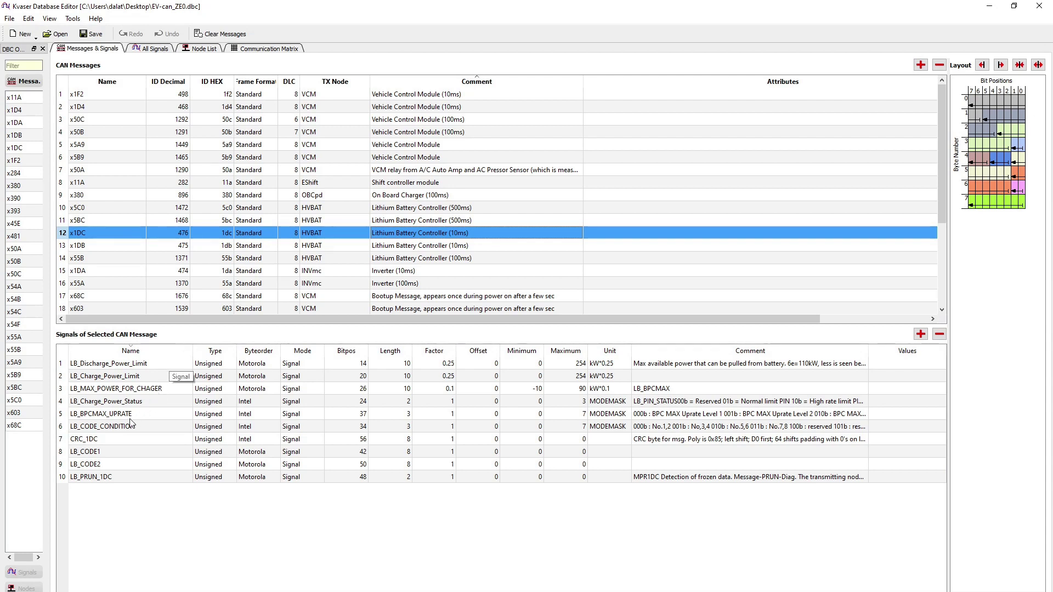
pyautogui.click(100, 431)
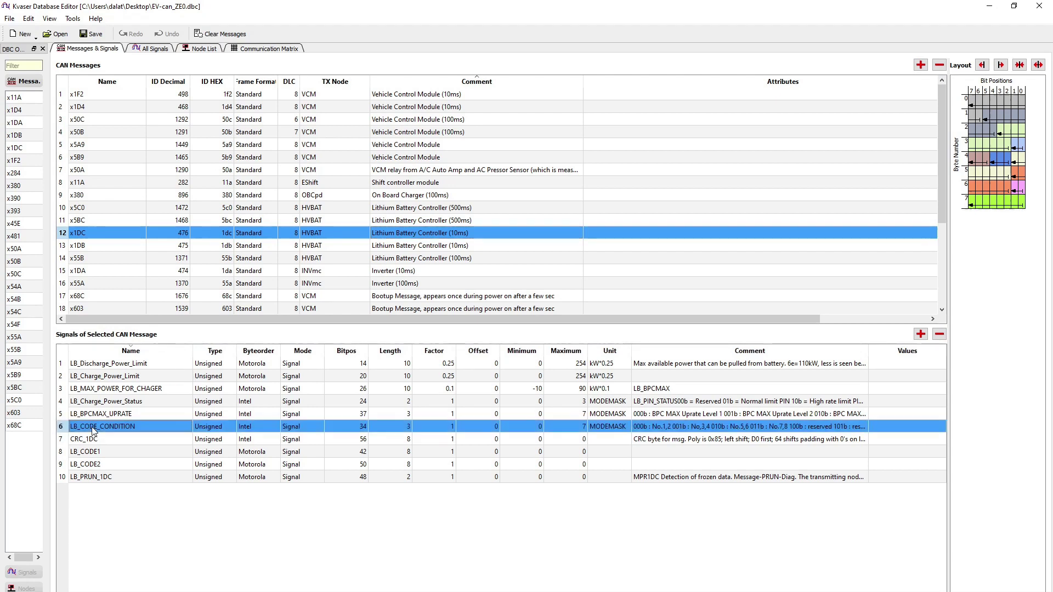
pyautogui.click(112, 455)
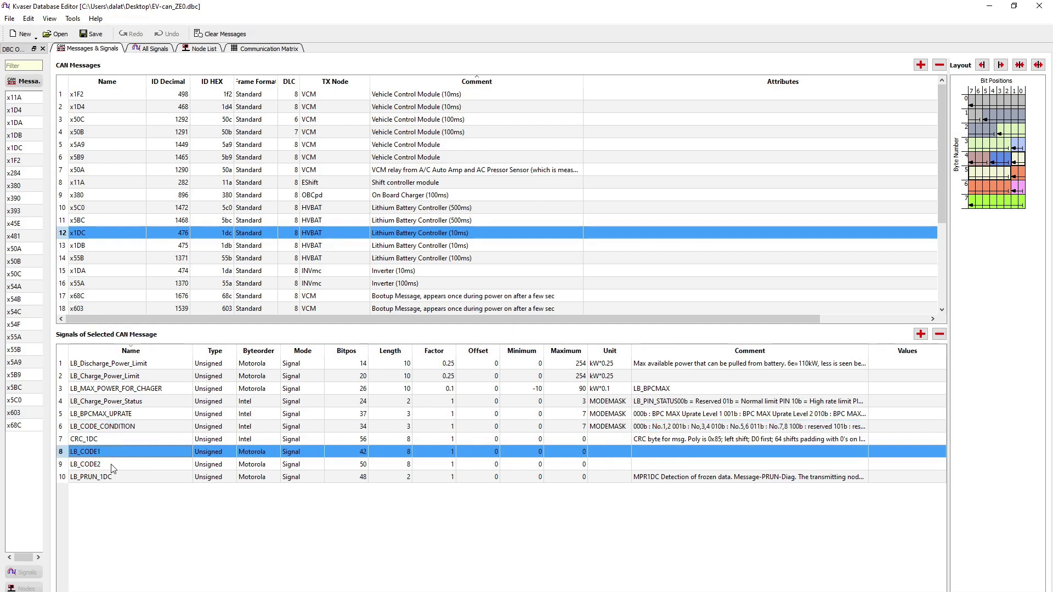
pyautogui.click(110, 464)
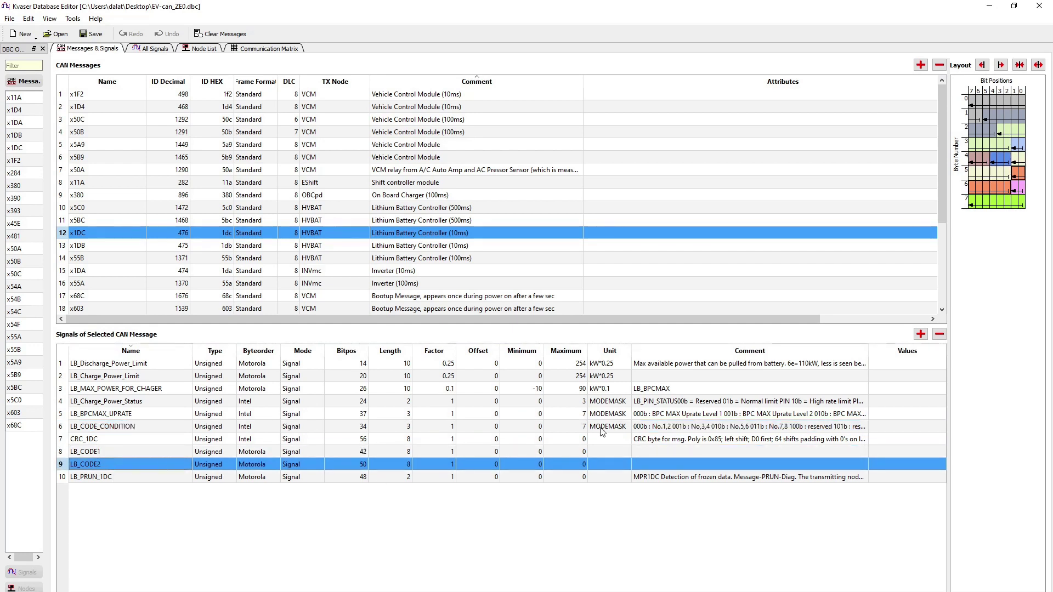
pyautogui.click(1005, 161)
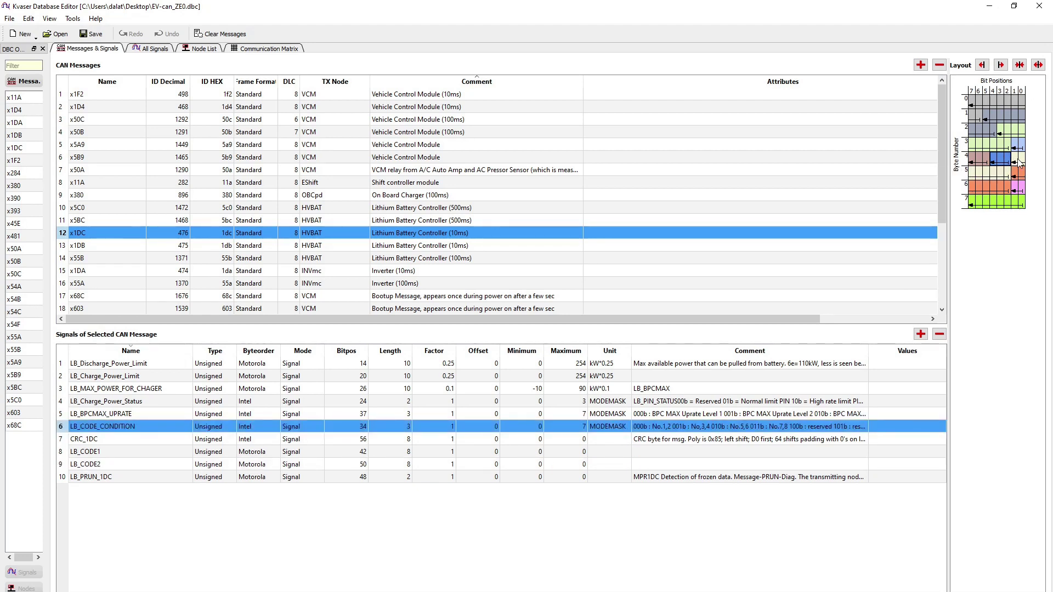
pyautogui.click(1018, 174)
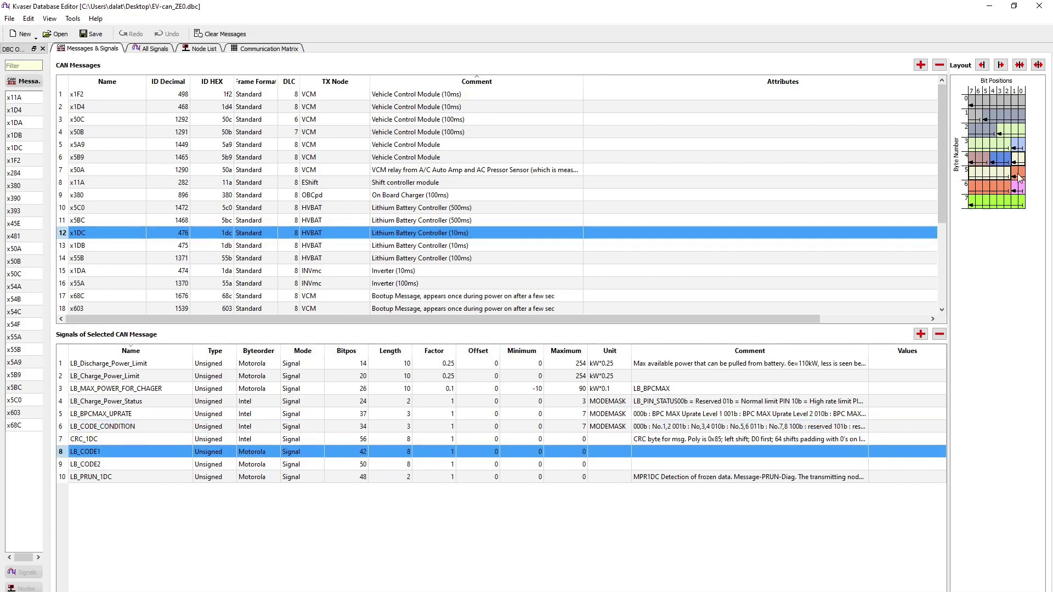
pyautogui.click(1018, 173)
pyautogui.click(1004, 160)
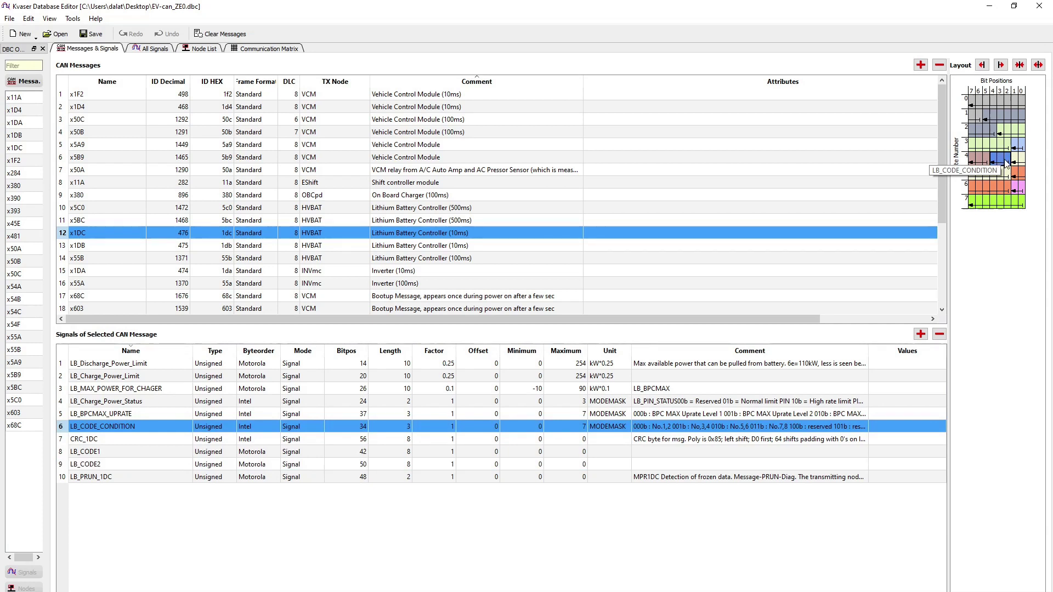
pyautogui.click(1018, 174)
pyautogui.click(1019, 184)
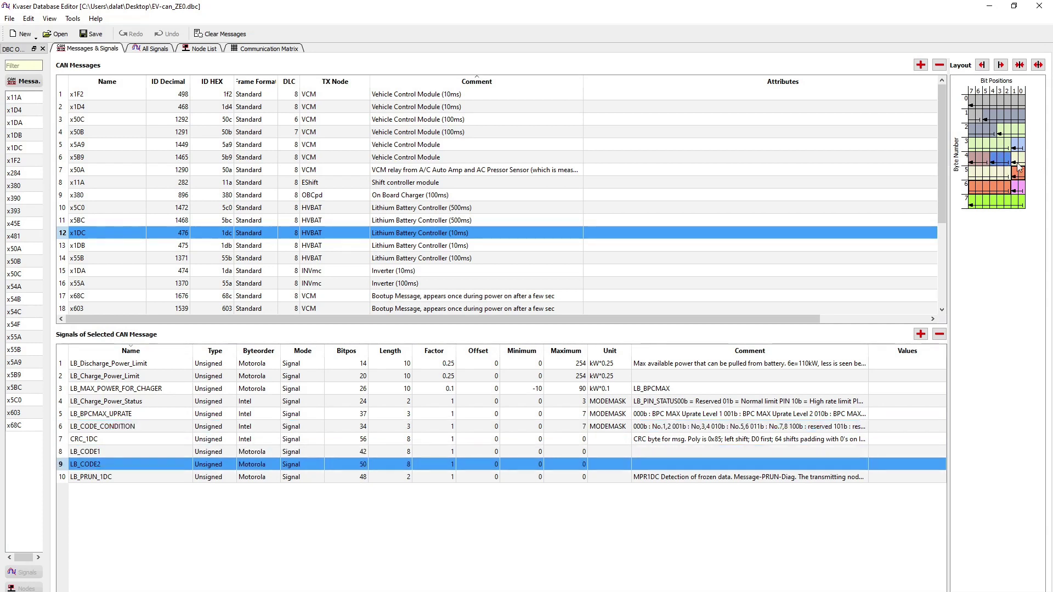
pyautogui.click(1018, 175)
pyautogui.click(1018, 175)
pyautogui.click(1021, 164)
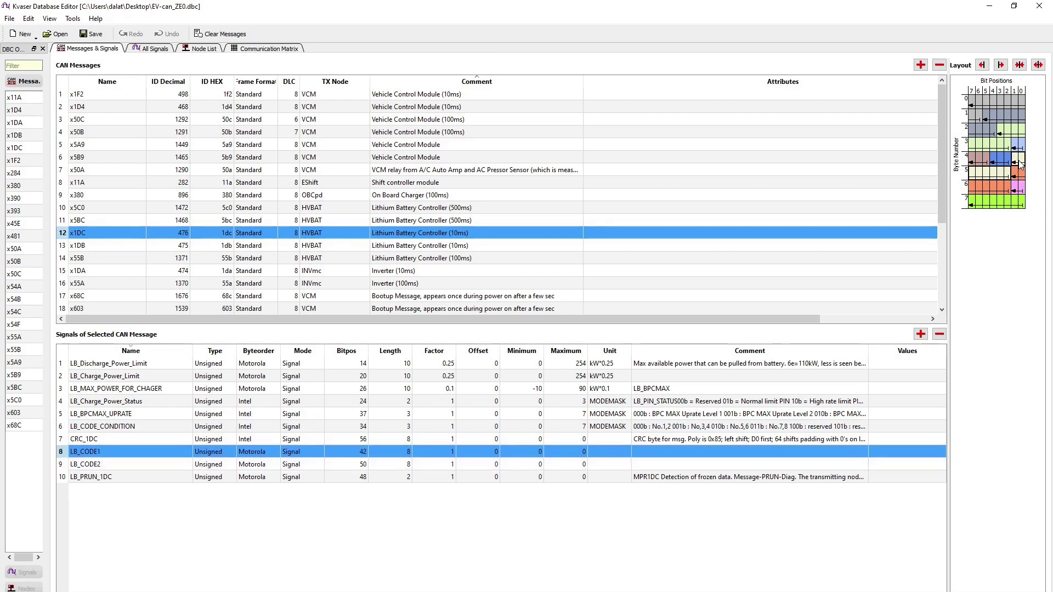
pyautogui.click(1019, 174)
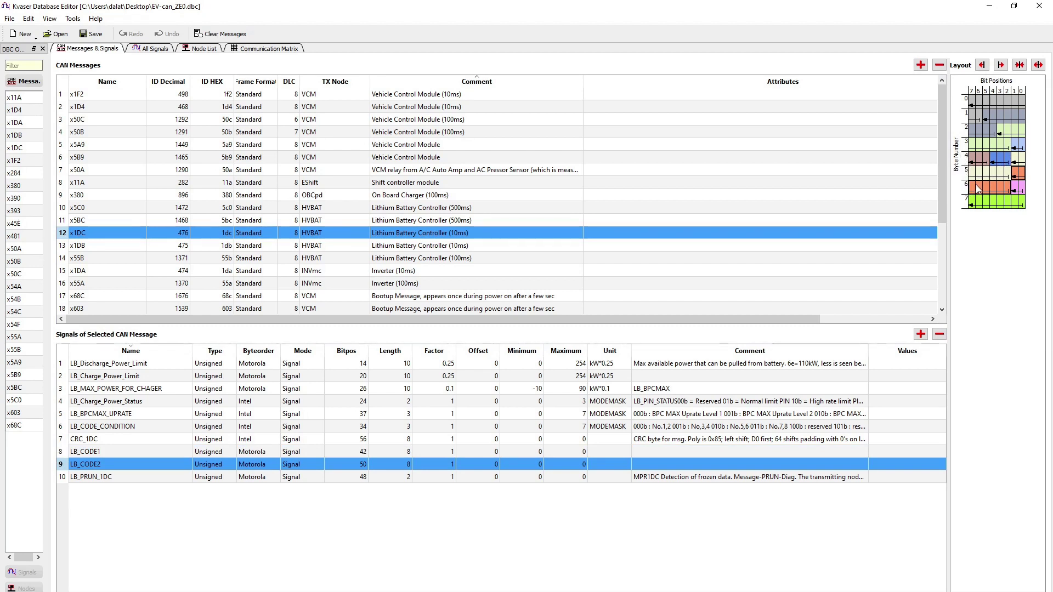
pyautogui.click(1008, 182)
pyautogui.click(1007, 163)
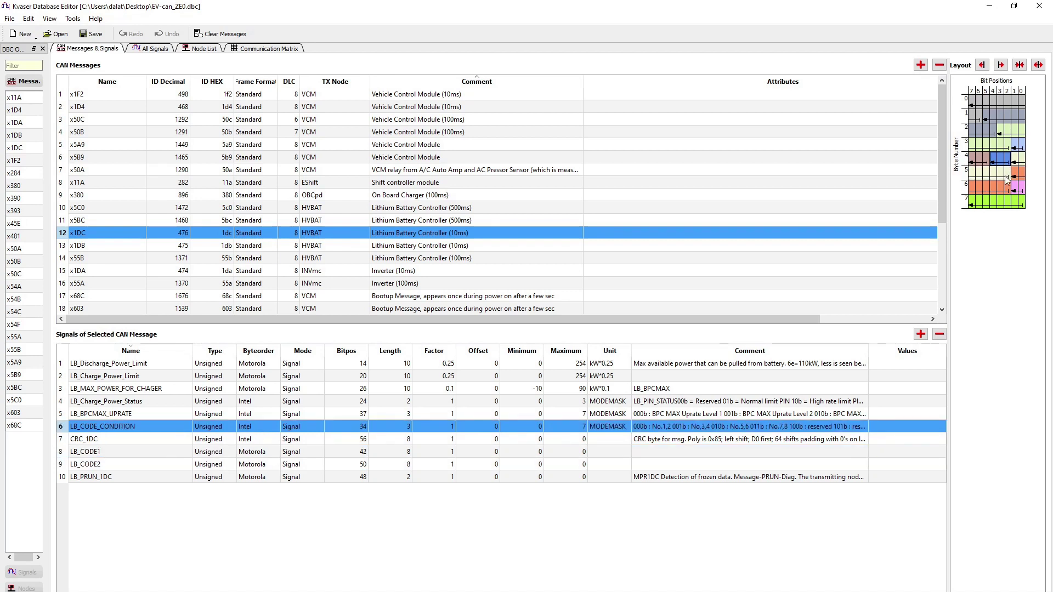
pyautogui.click(1008, 181)
pyautogui.click(1009, 193)
pyautogui.click(1008, 181)
pyautogui.click(1007, 164)
pyautogui.click(1007, 181)
pyautogui.click(1008, 192)
pyautogui.click(1006, 179)
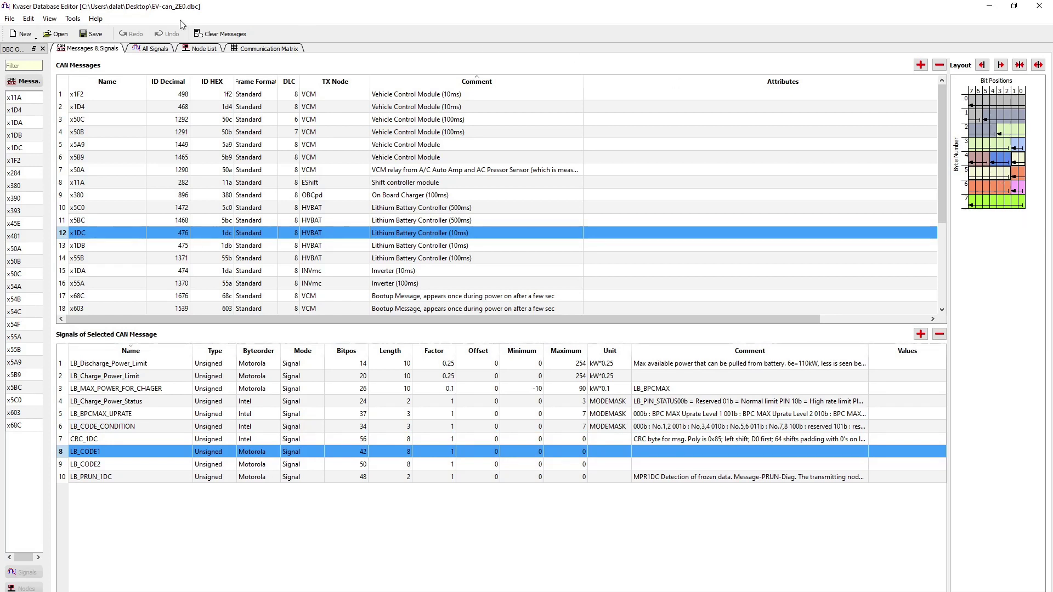
pyautogui.click(1007, 162)
pyautogui.click(1019, 160)
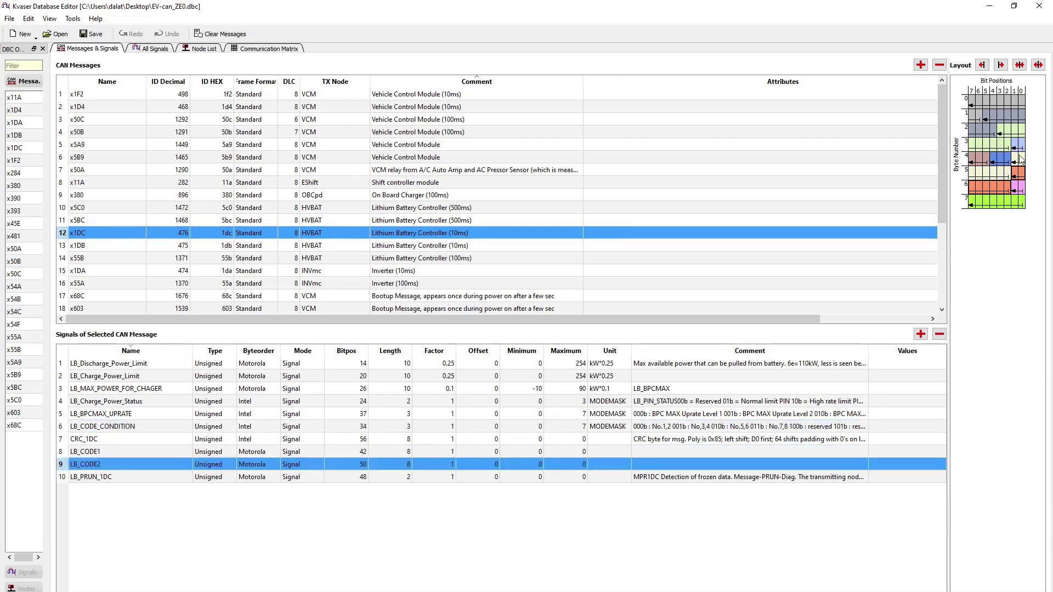
pyautogui.click(1017, 174)
pyautogui.click(1019, 160)
pyautogui.click(1007, 163)
pyautogui.click(1005, 176)
pyautogui.click(1019, 161)
pyautogui.click(1004, 176)
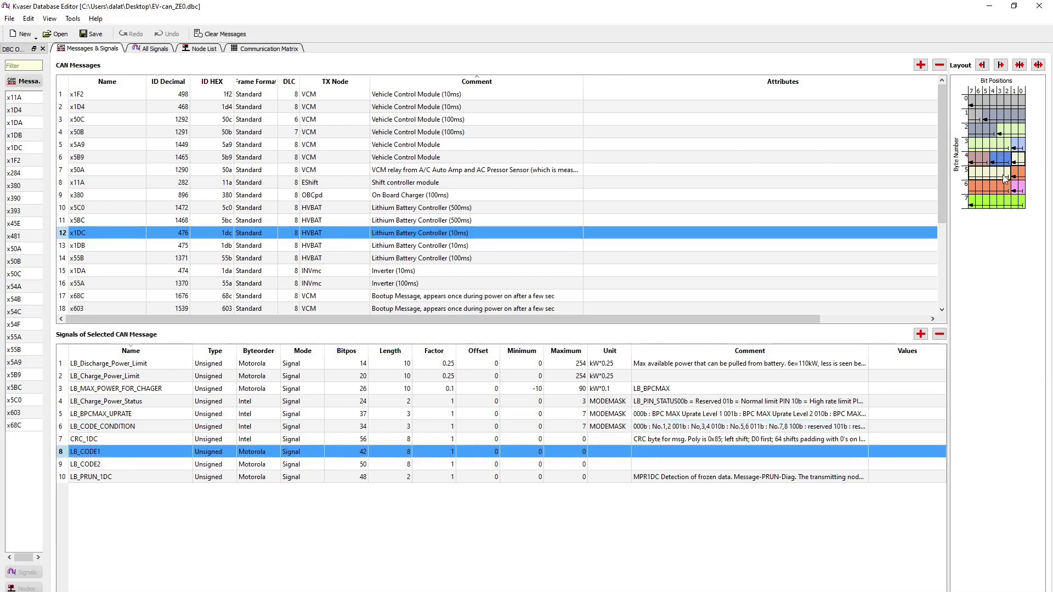
pyautogui.click(1002, 175)
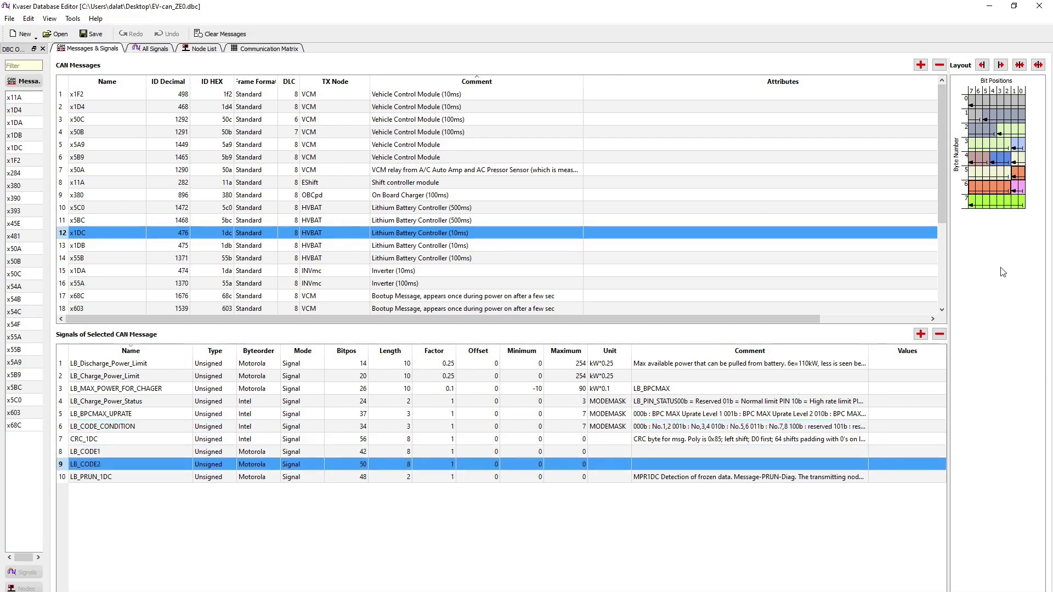
# Step: Close the database editor and place the LogStart file beside EV-can_ZE0 on the desktop
pyautogui.click(1037, 6)
pyautogui.moveTo(601, 418); pyautogui.dragTo(441, 253)
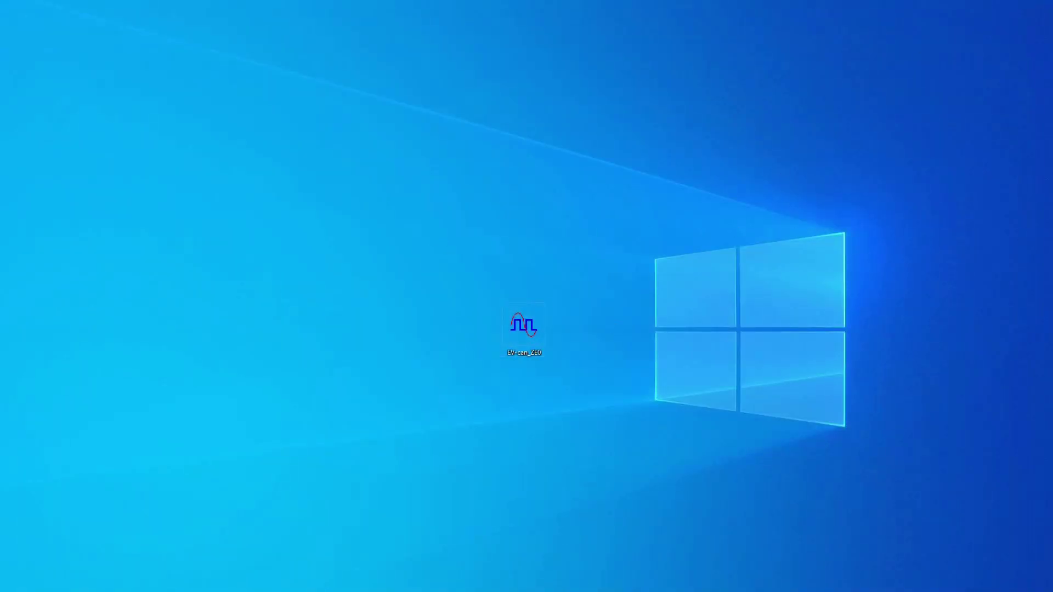
pyautogui.moveTo(883, 317); pyautogui.dragTo(587, 341)
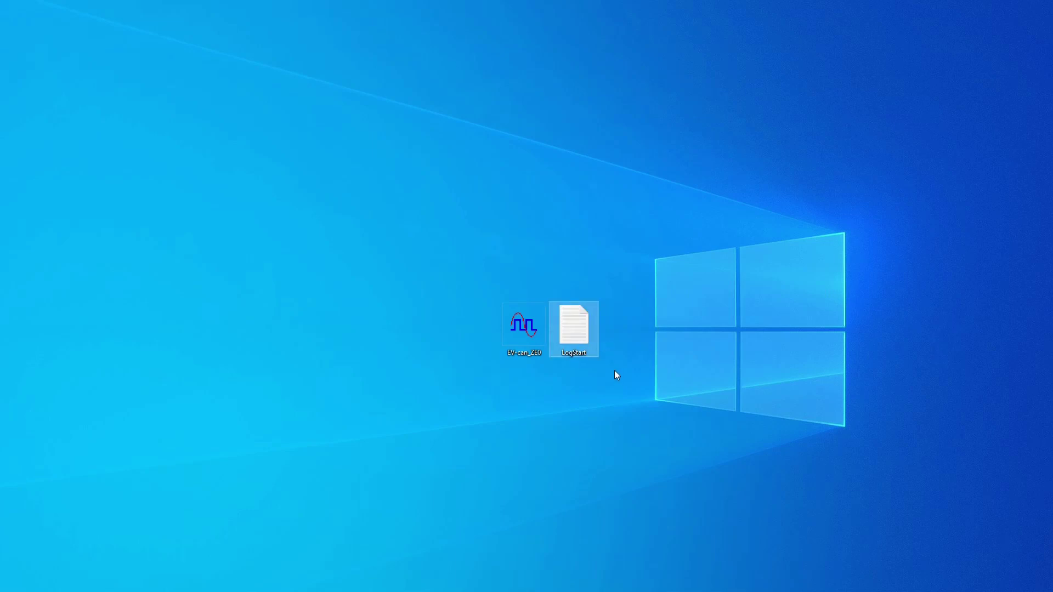
pyautogui.click(608, 354)
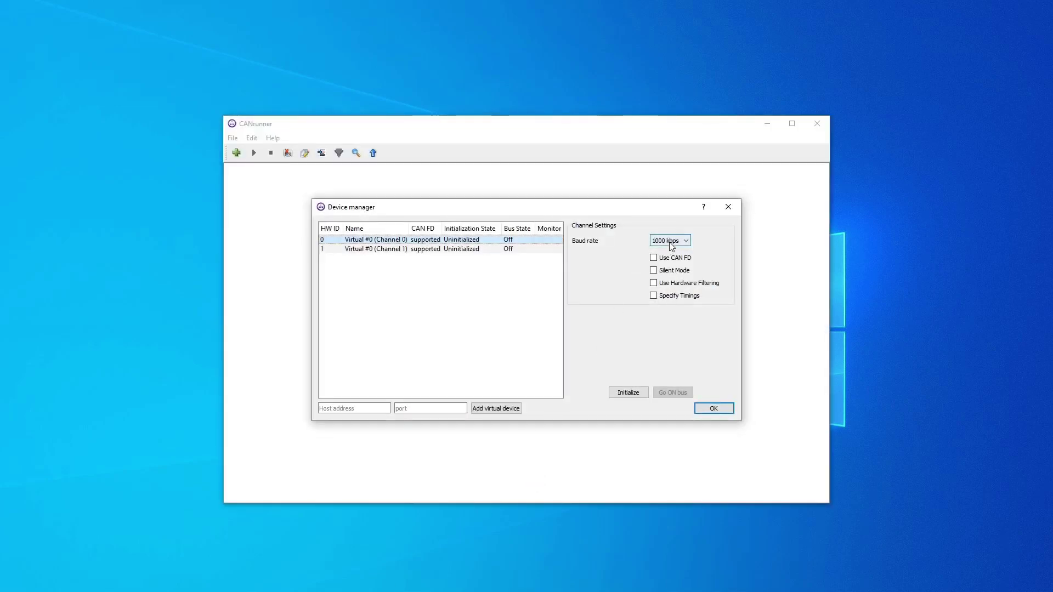
# Step: Initialize virtual Channel 0 at 500 kbps in Device manager and confirm
pyautogui.click(671, 245)
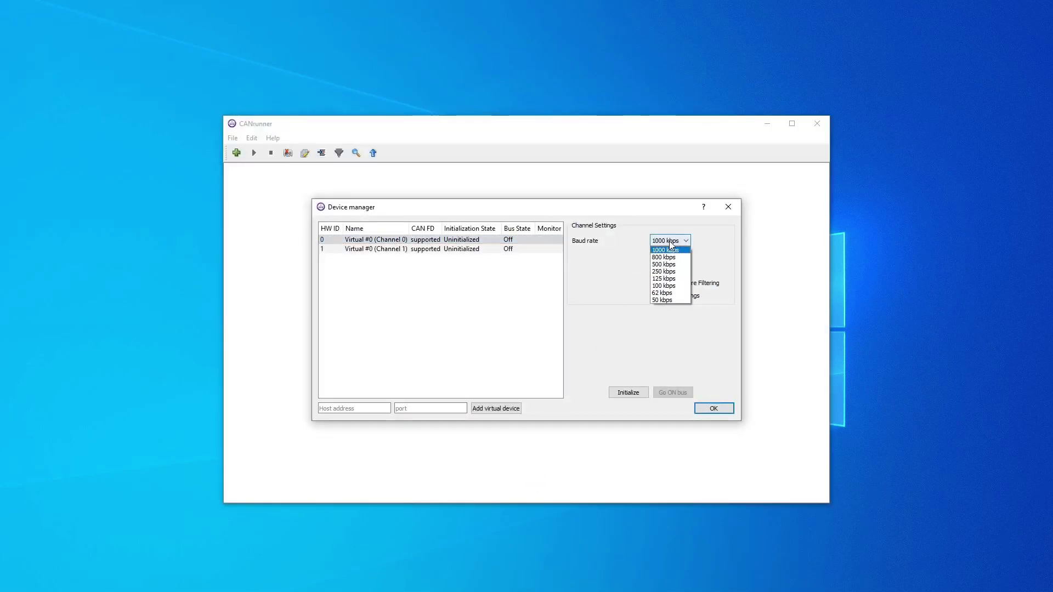
pyautogui.click(681, 267)
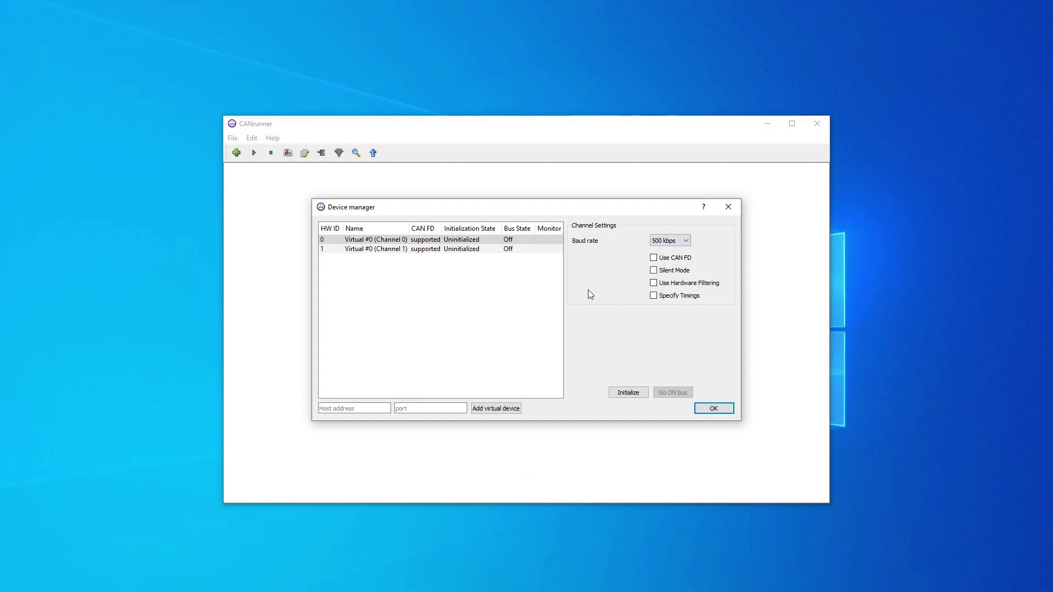
pyautogui.click(628, 393)
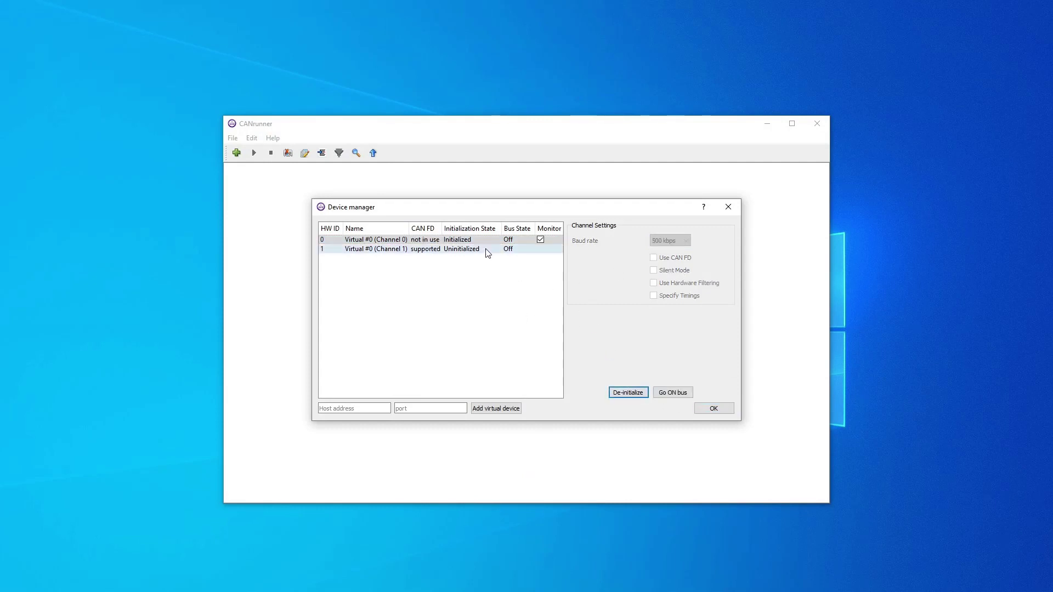
pyautogui.click(713, 408)
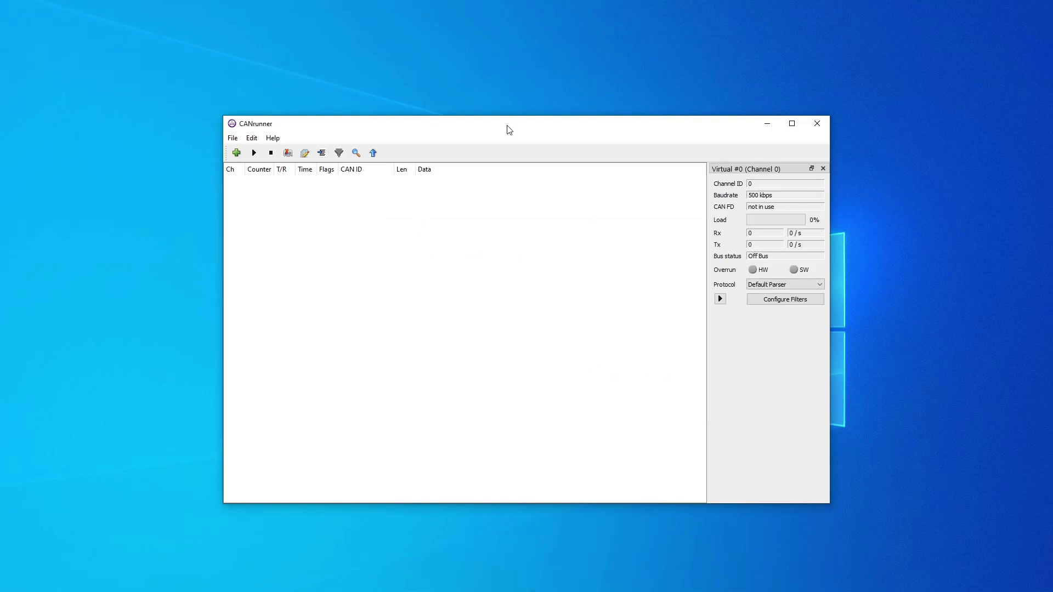
# Step: Add a traffic generator that replays LogStart.log once, and put Channel 0 on bus
pyautogui.click(375, 154)
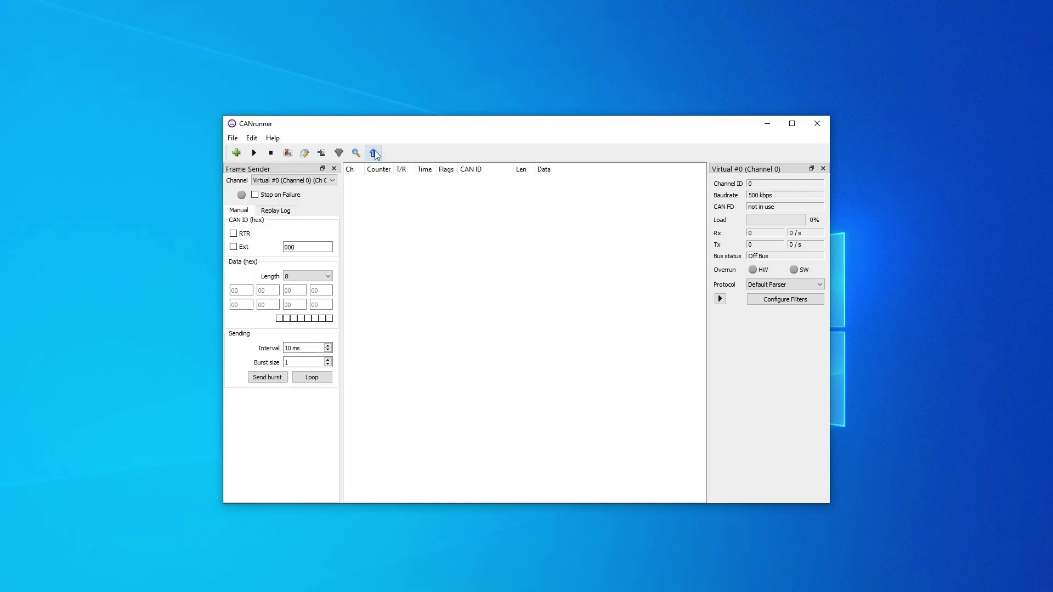
pyautogui.click(285, 213)
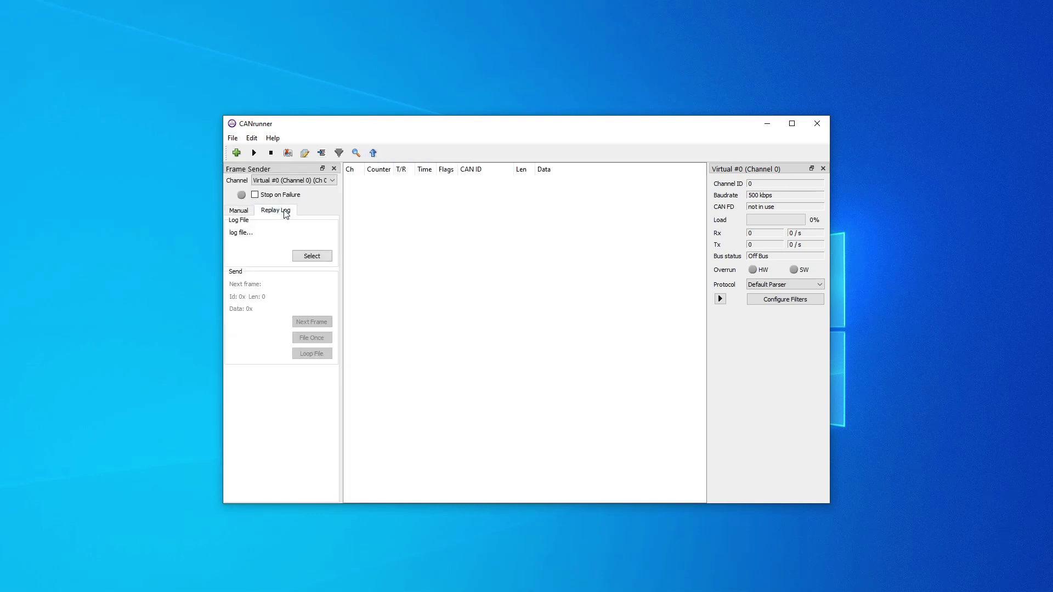
pyautogui.click(311, 256)
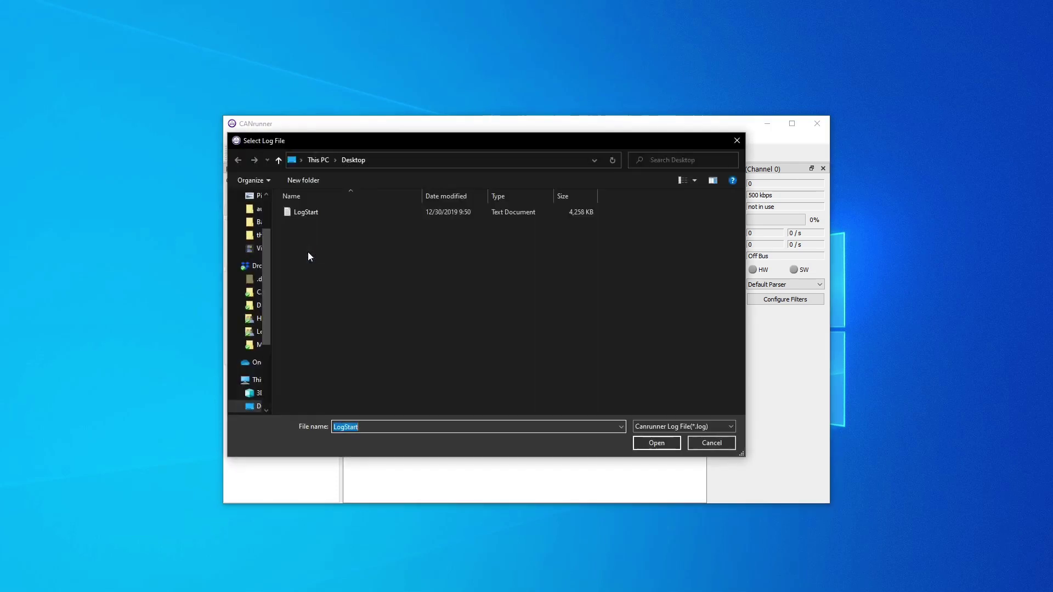
pyautogui.doubleClick(304, 214)
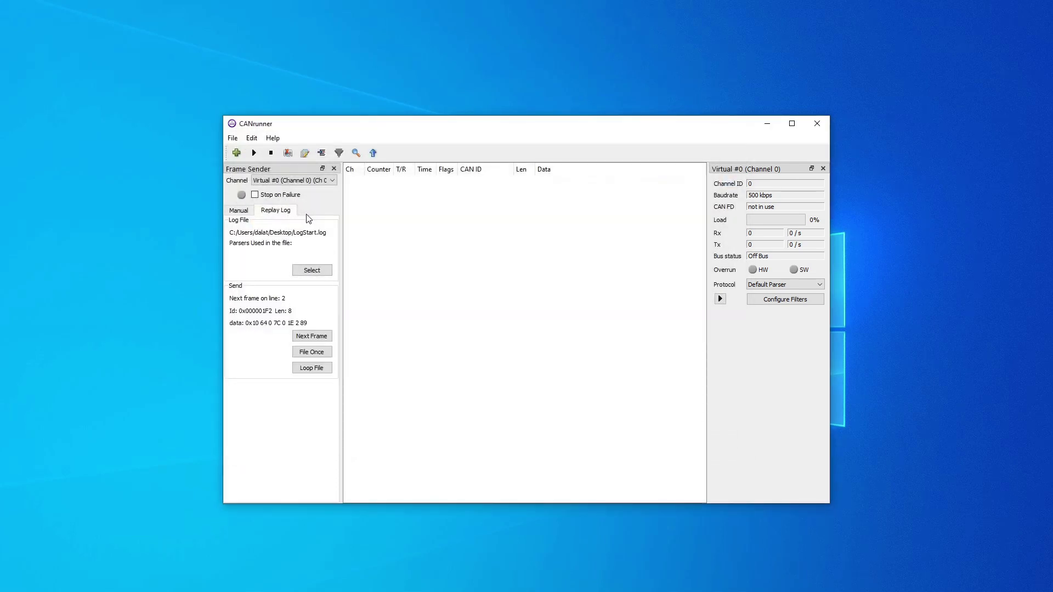
pyautogui.click(314, 353)
pyautogui.click(720, 300)
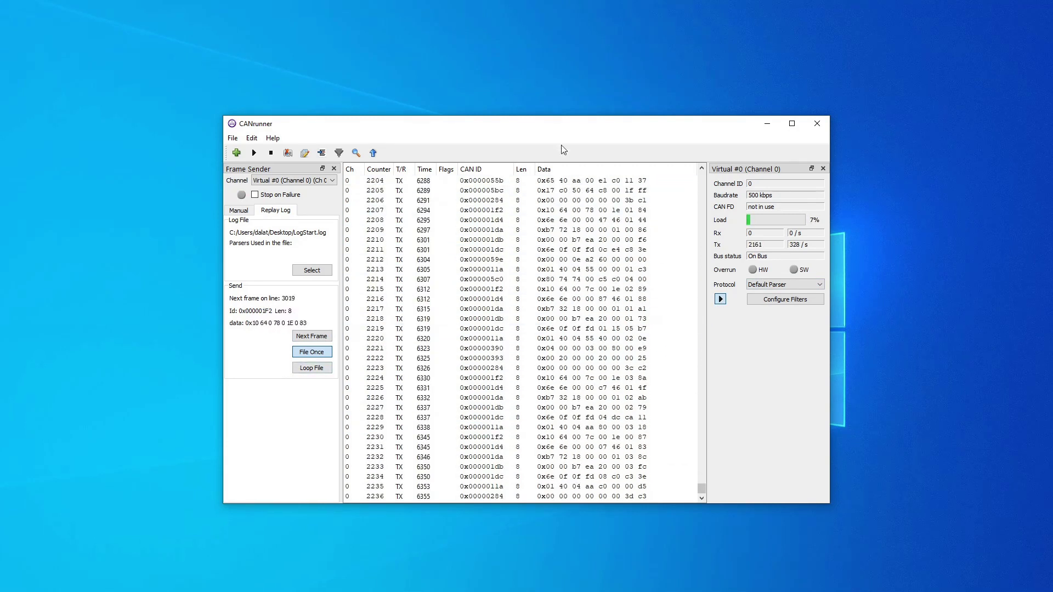
# Step: Move CANrunner aside, accept Xtm's liability notice, and raise CANrunner again
pyautogui.moveTo(567, 130); pyautogui.dragTo(695, 197)
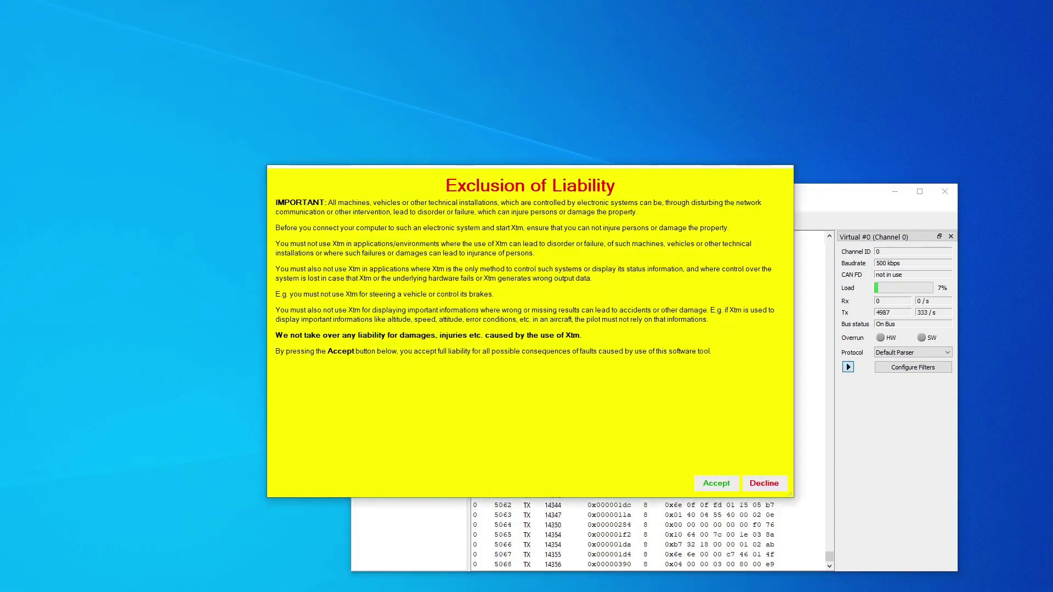
pyautogui.click(716, 483)
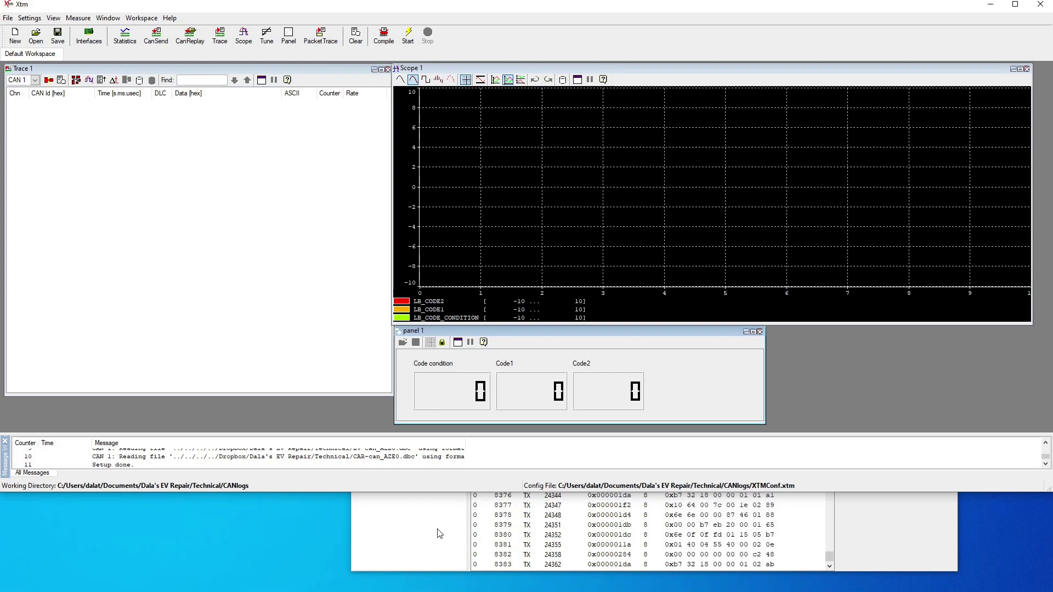
pyautogui.click(421, 532)
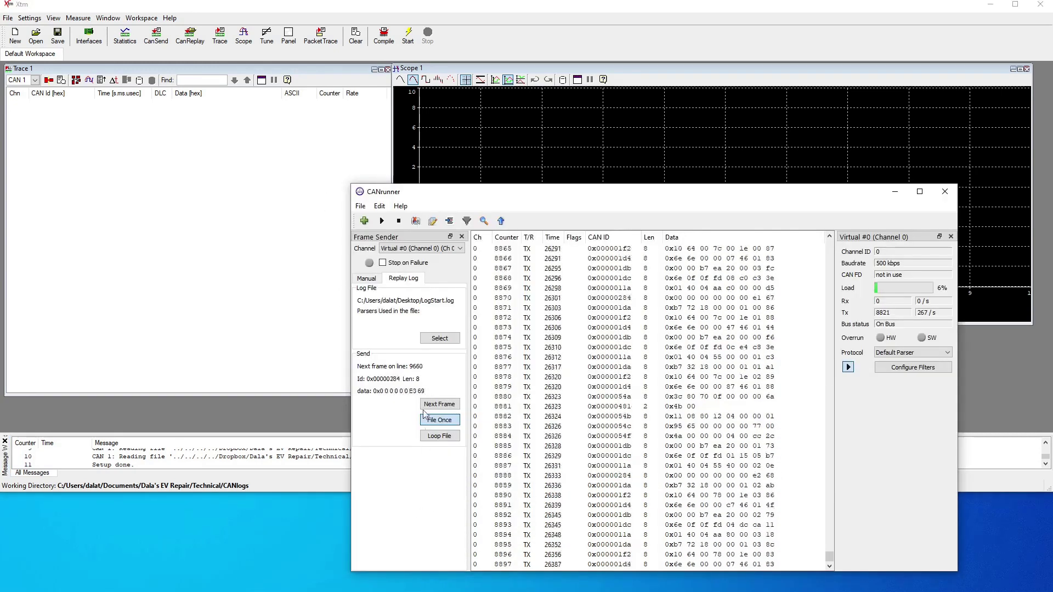
# Step: Replay LogStart.log once more from CANrunner and start Xtm's live measurement
pyautogui.moveTo(464, 191); pyautogui.dragTo(527, 218)
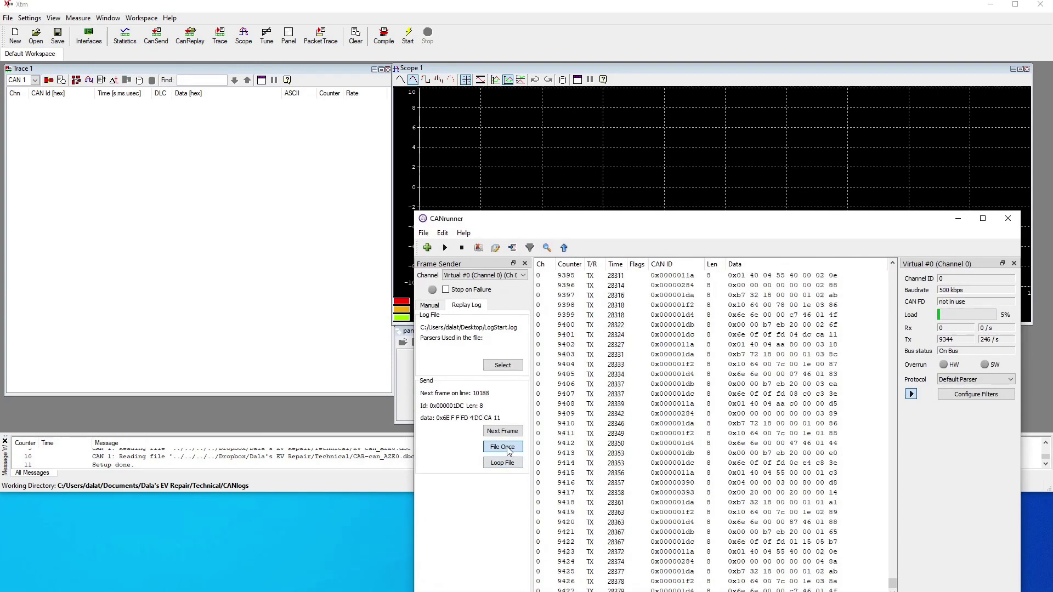
pyautogui.click(503, 447)
pyautogui.click(299, 334)
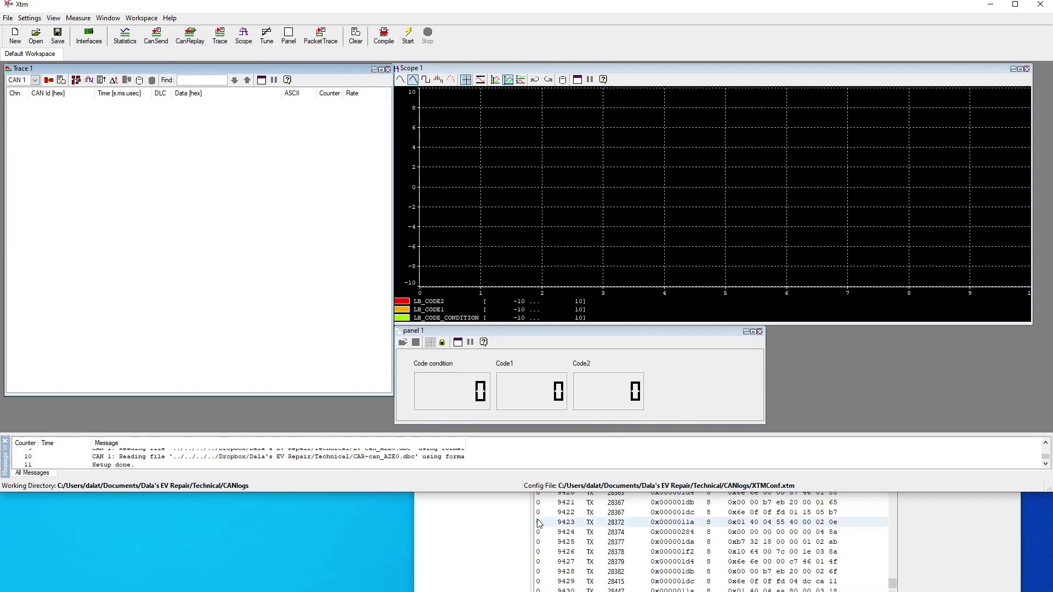
pyautogui.click(496, 499)
pyautogui.click(502, 447)
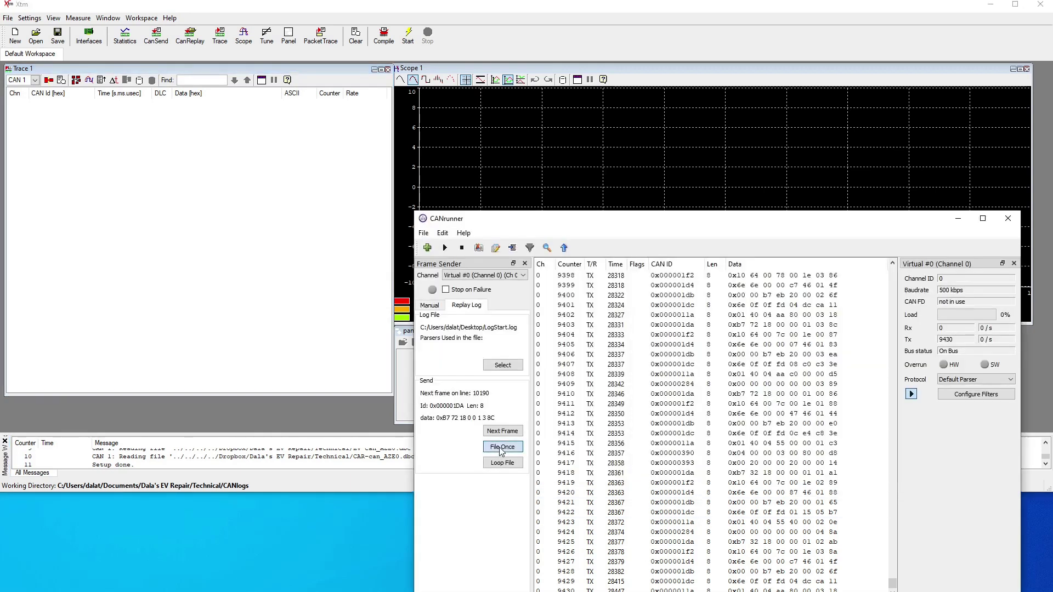
pyautogui.click(266, 282)
pyautogui.click(407, 36)
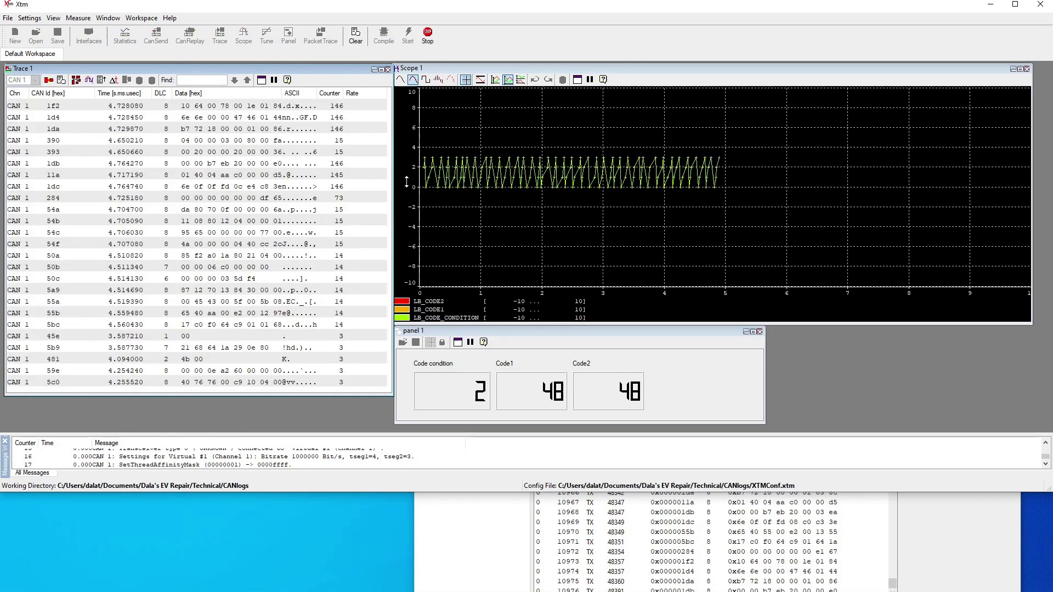
# Step: Rescale the scope's Y-axis to span −114 to 114 so all code signals fit
pyautogui.moveTo(411, 172); pyautogui.dragTo(407, 182)
pyautogui.scroll(-10, 406, 182)
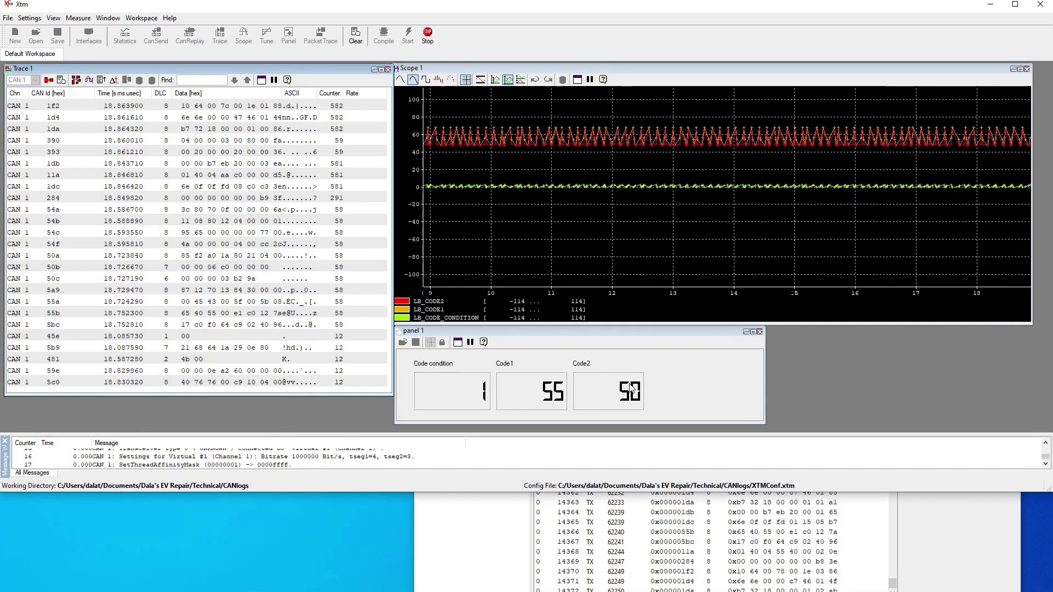
# Step: Move CANrunner beside the Xtm panel and step log frames until code condition reads 3
pyautogui.click(489, 527)
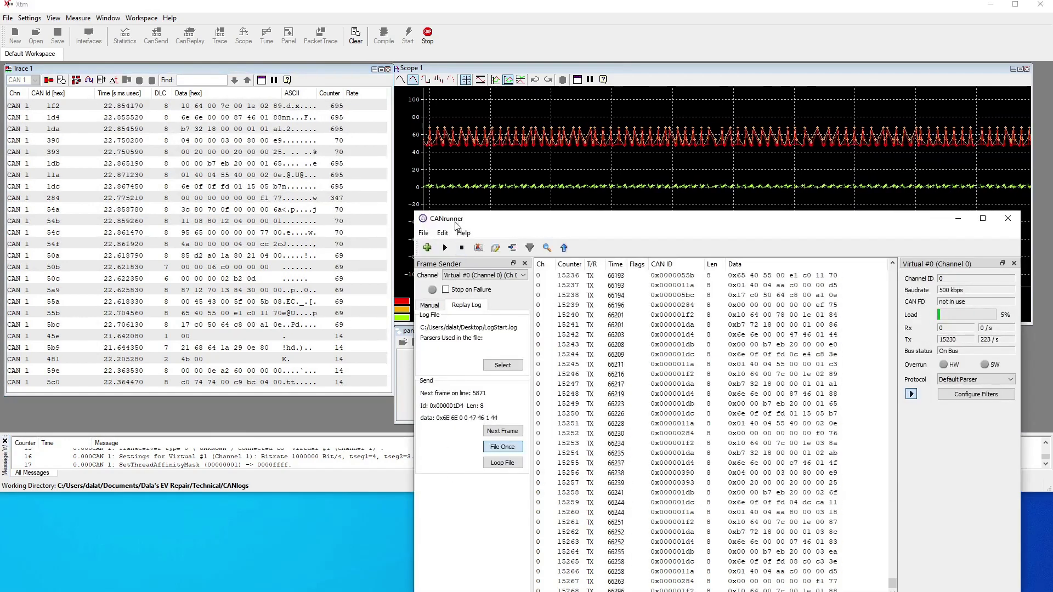
pyautogui.moveTo(453, 221); pyautogui.dragTo(862, 211)
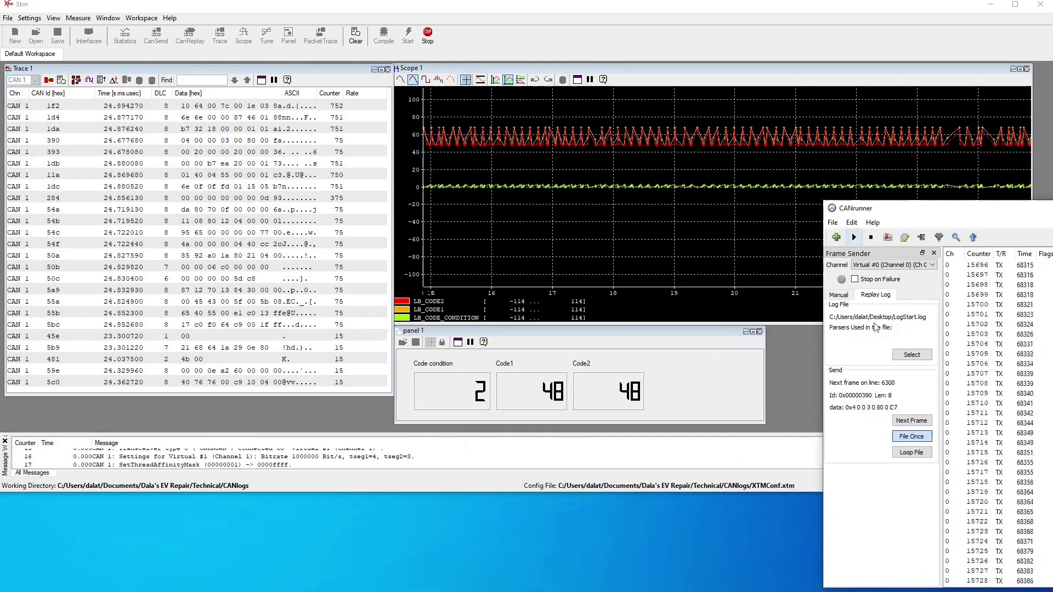
pyautogui.click(912, 423)
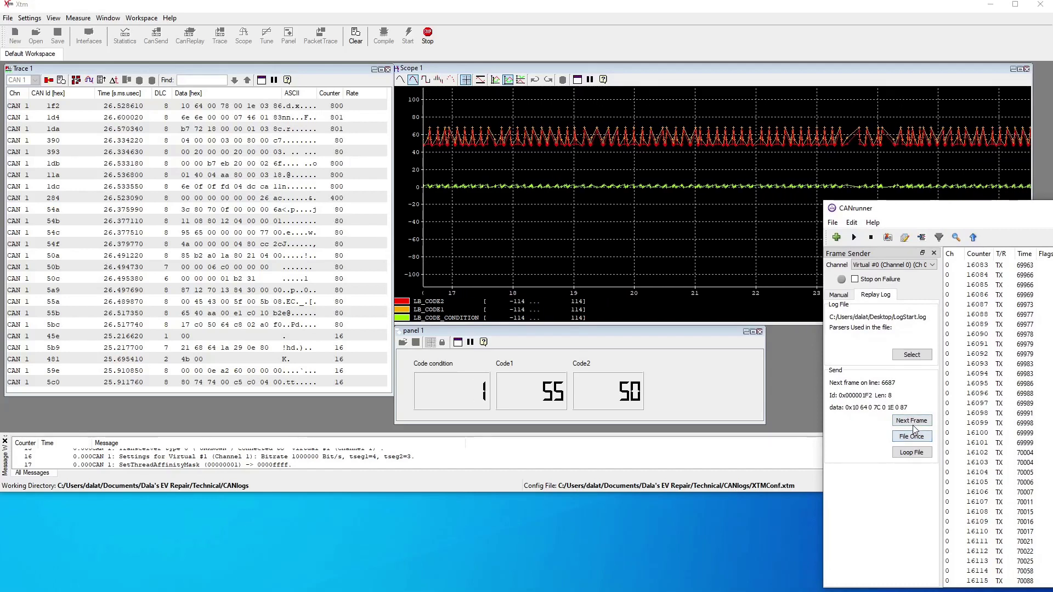
pyautogui.click(912, 421)
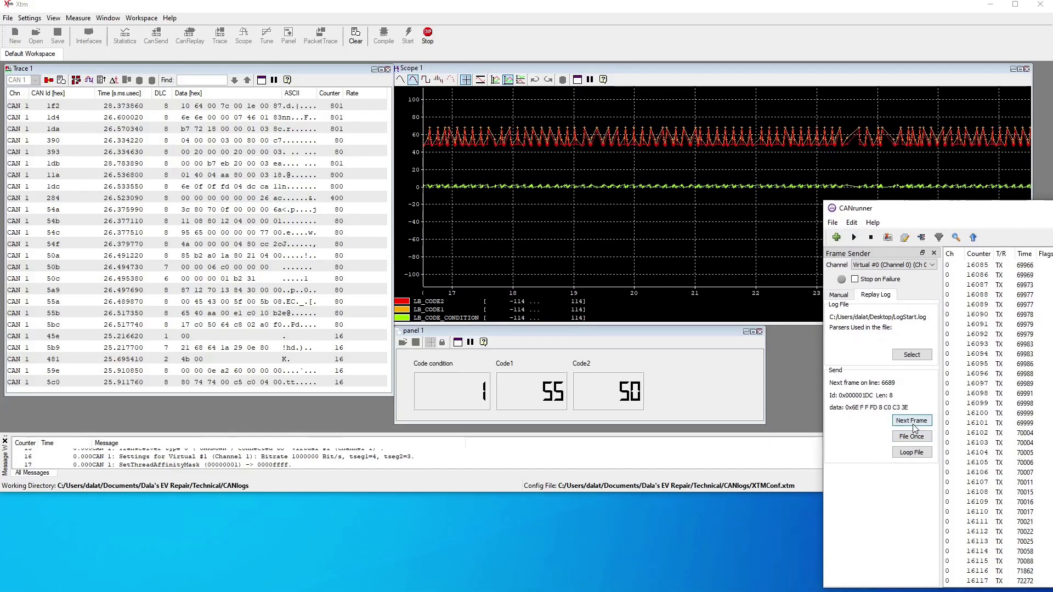
pyautogui.click(912, 421)
pyautogui.click(912, 421)
pyautogui.click(911, 421)
pyautogui.click(911, 420)
pyautogui.click(911, 421)
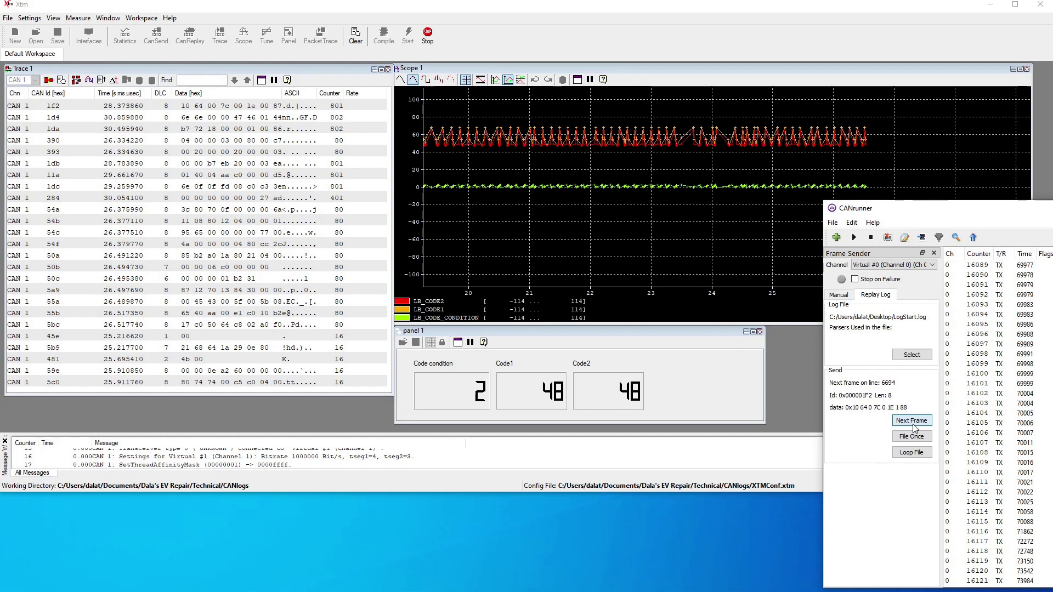
pyautogui.click(912, 421)
pyautogui.click(912, 421)
pyautogui.click(912, 420)
pyautogui.click(914, 427)
pyautogui.click(914, 427)
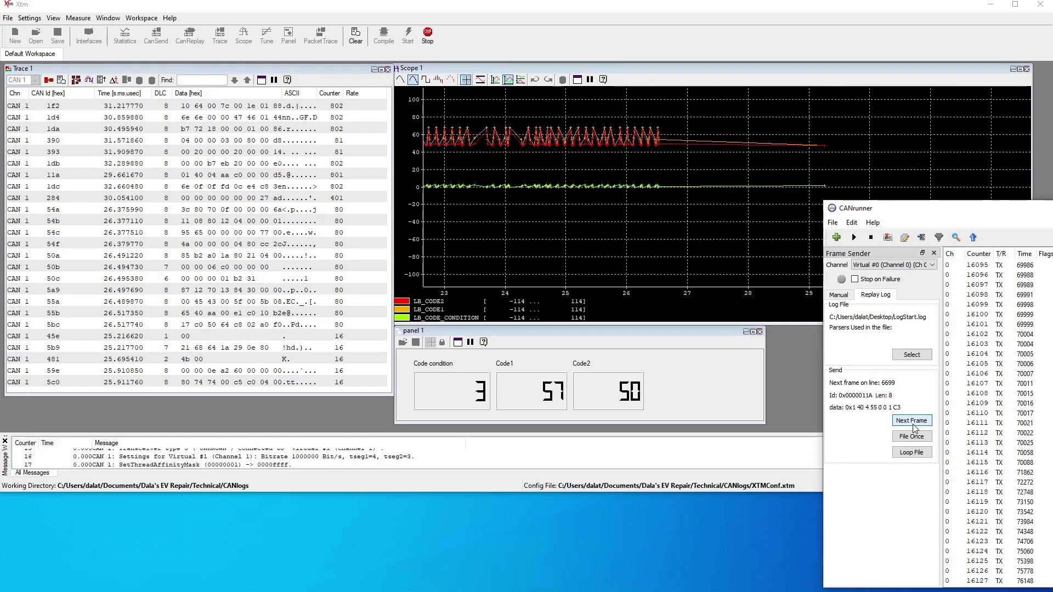
pyautogui.click(914, 427)
# Step: Step frames so code condition cycles through 0, 2, 3, back to 0, then 1
pyautogui.click(914, 427)
pyautogui.click(914, 428)
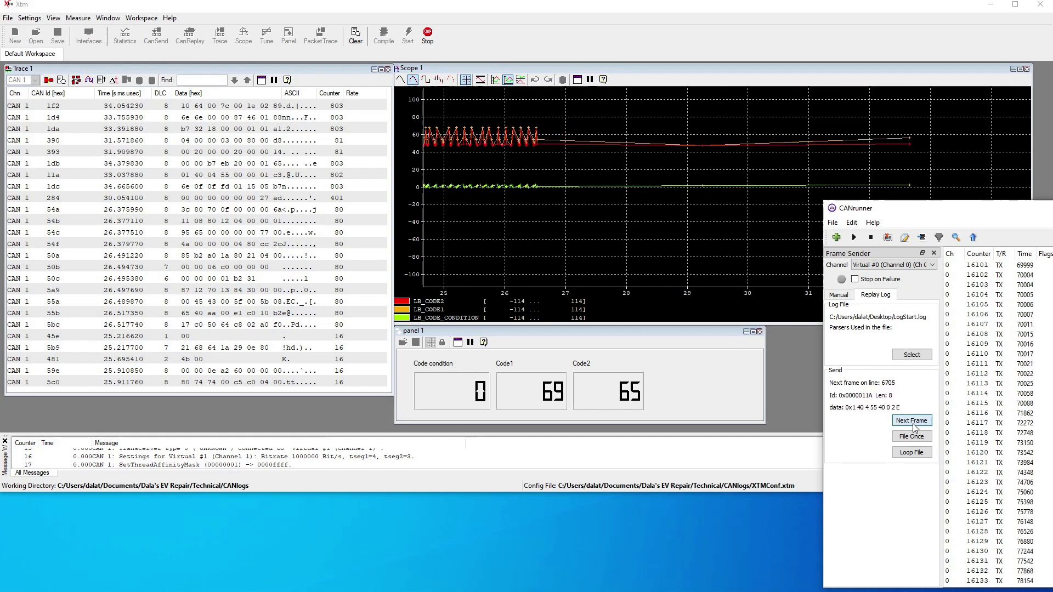
pyautogui.click(914, 427)
pyautogui.click(914, 427)
pyautogui.click(914, 427)
pyautogui.click(914, 427)
pyautogui.click(914, 427)
pyautogui.click(914, 427)
pyautogui.click(914, 427)
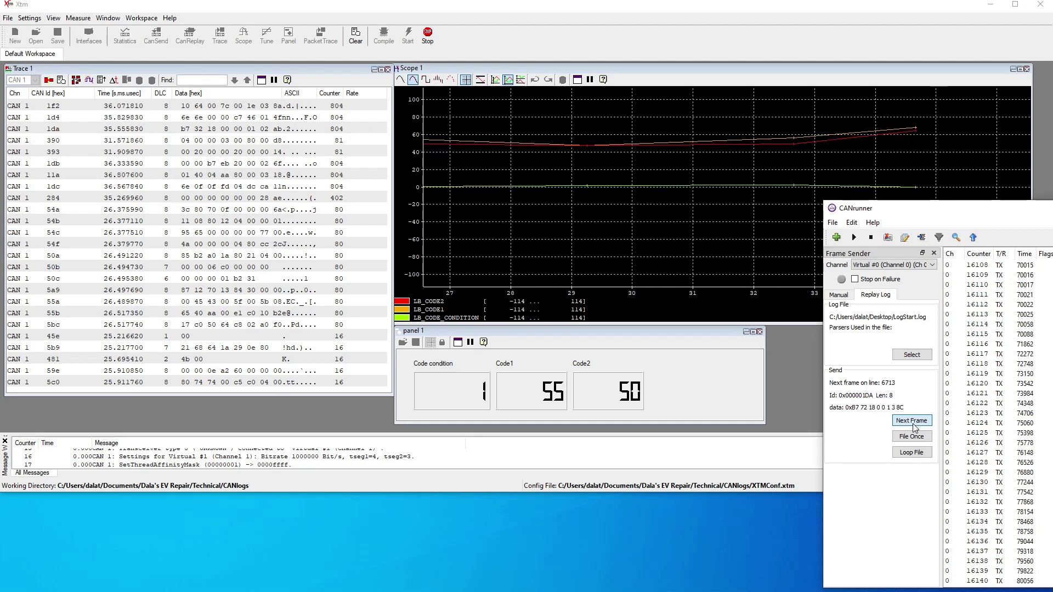
pyautogui.doubleClick(914, 427)
pyautogui.click(914, 428)
pyautogui.doubleClick(914, 428)
pyautogui.doubleClick(914, 427)
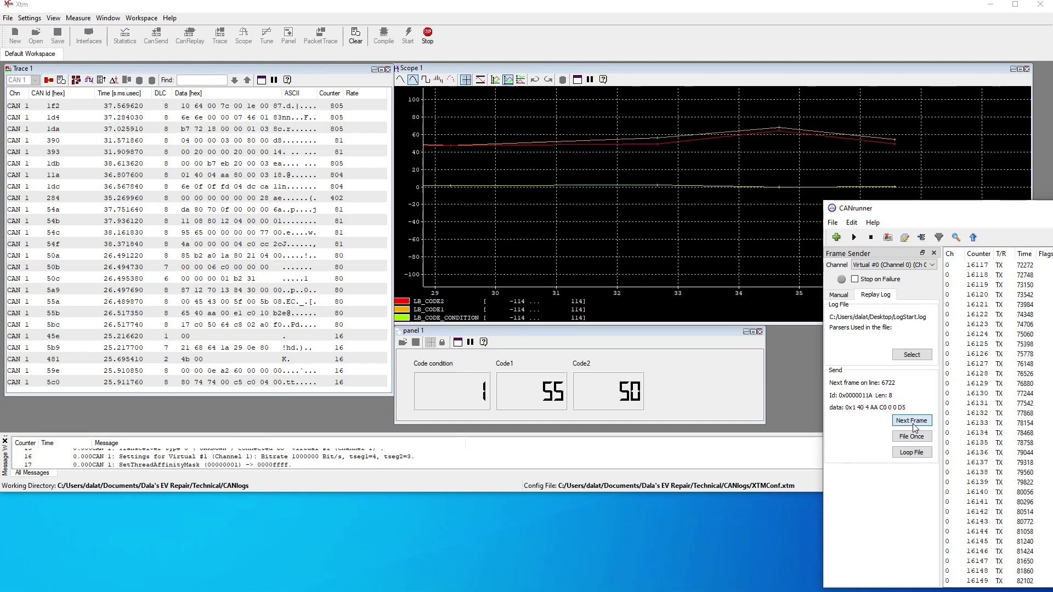
pyautogui.doubleClick(914, 428)
pyautogui.click(914, 427)
pyautogui.doubleClick(914, 427)
pyautogui.doubleClick(914, 427)
pyautogui.doubleClick(914, 427)
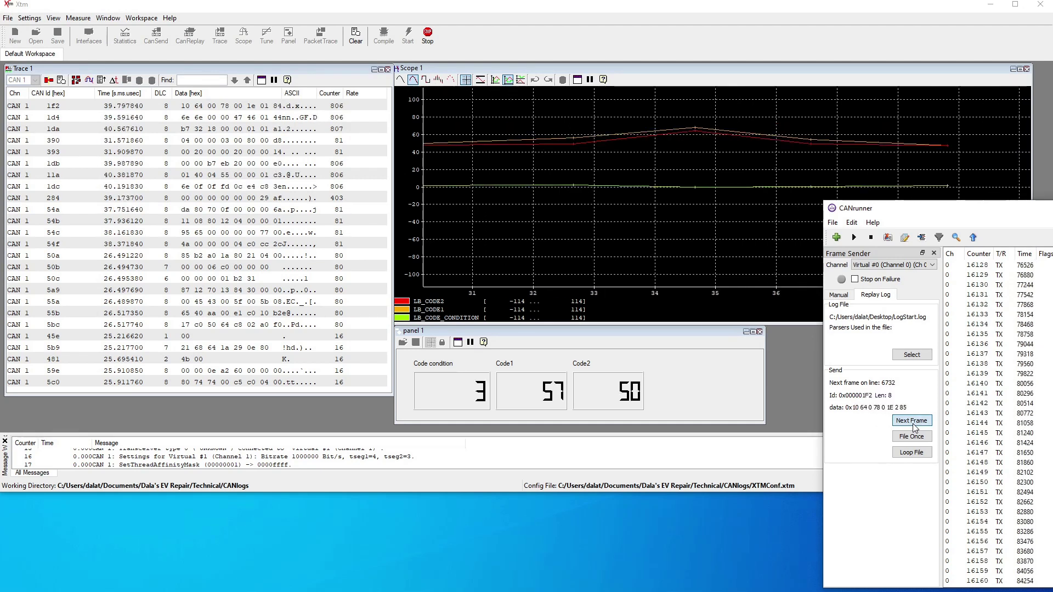
pyautogui.doubleClick(913, 427)
pyautogui.doubleClick(914, 427)
pyautogui.doubleClick(914, 427)
pyautogui.doubleClick(914, 427)
pyautogui.doubleClick(914, 427)
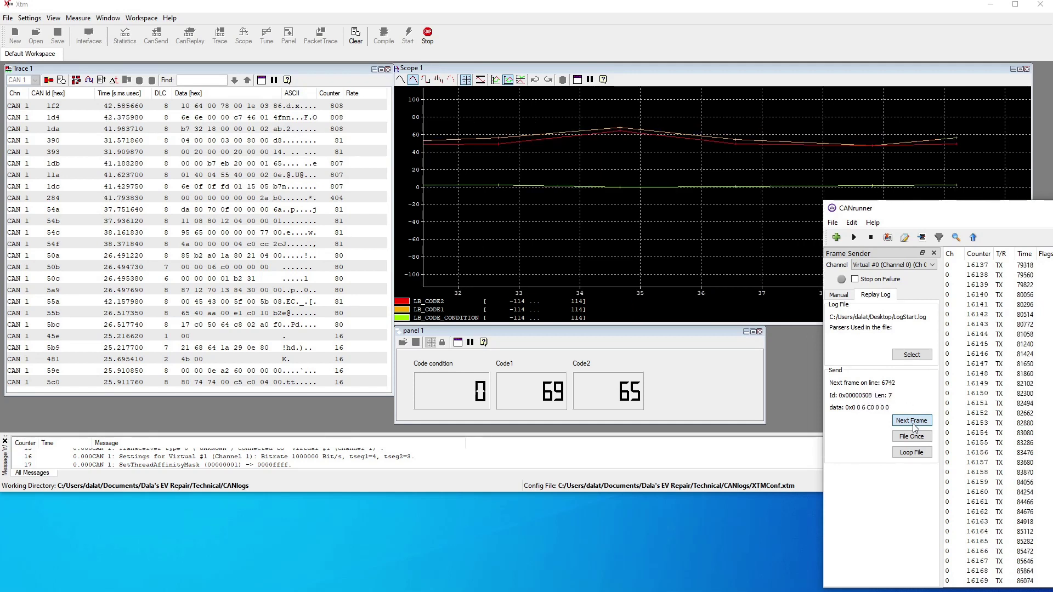
pyautogui.doubleClick(914, 427)
pyautogui.doubleClick(914, 427)
pyautogui.doubleClick(913, 427)
pyautogui.doubleClick(914, 427)
pyautogui.click(914, 427)
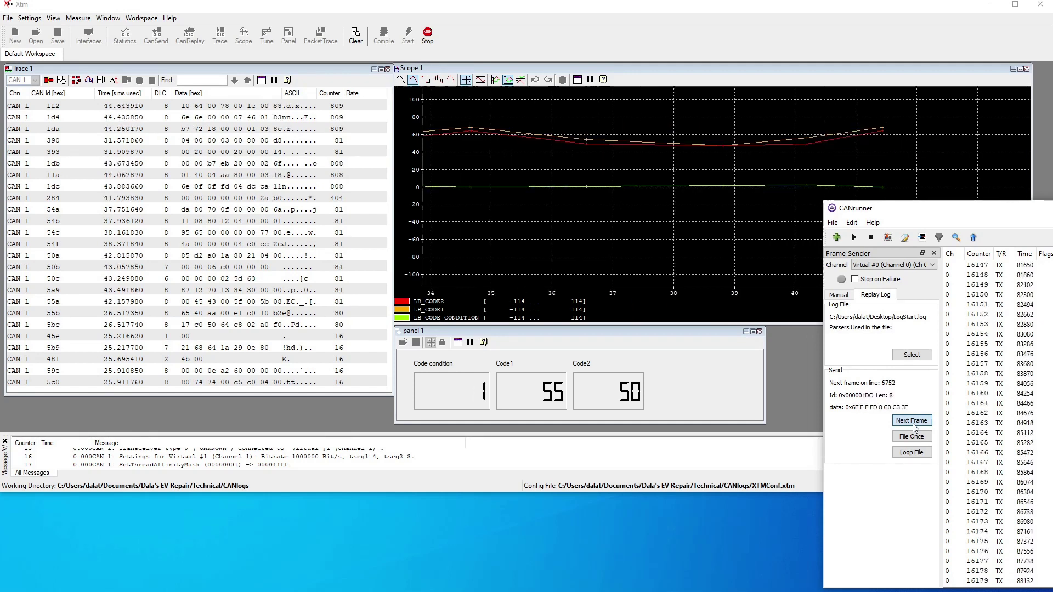
# Step: Keep stepping frames as code condition goes 3, 0, 1, 2 and 3 again
pyautogui.doubleClick(914, 427)
pyautogui.doubleClick(914, 427)
pyautogui.doubleClick(913, 427)
pyautogui.doubleClick(914, 427)
pyautogui.doubleClick(913, 427)
pyautogui.doubleClick(913, 427)
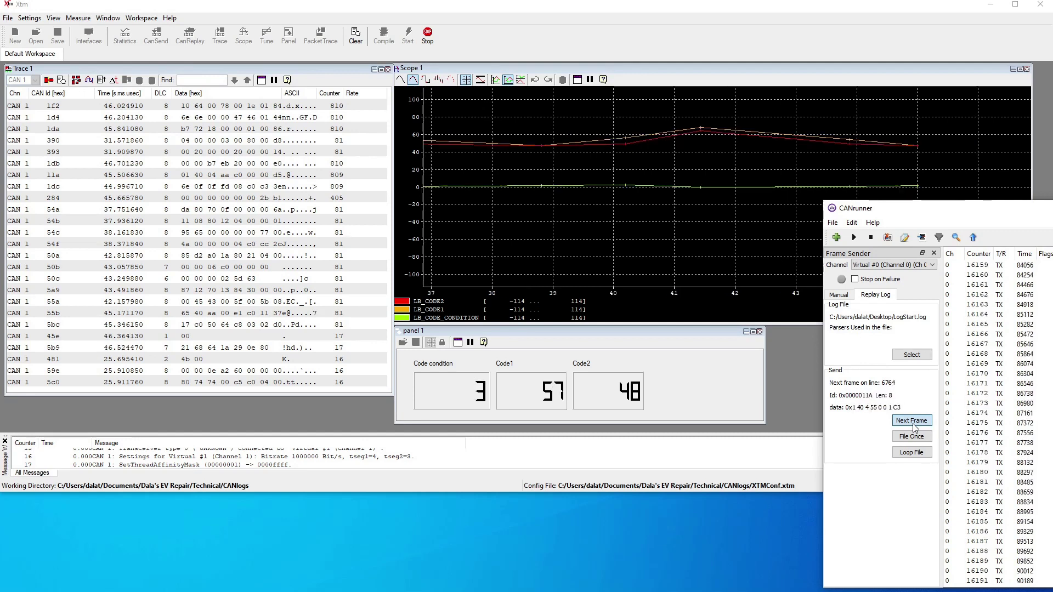
pyautogui.doubleClick(914, 427)
pyautogui.click(913, 427)
pyautogui.doubleClick(914, 427)
pyautogui.click(914, 427)
pyautogui.doubleClick(914, 428)
pyautogui.click(913, 427)
pyautogui.doubleClick(914, 428)
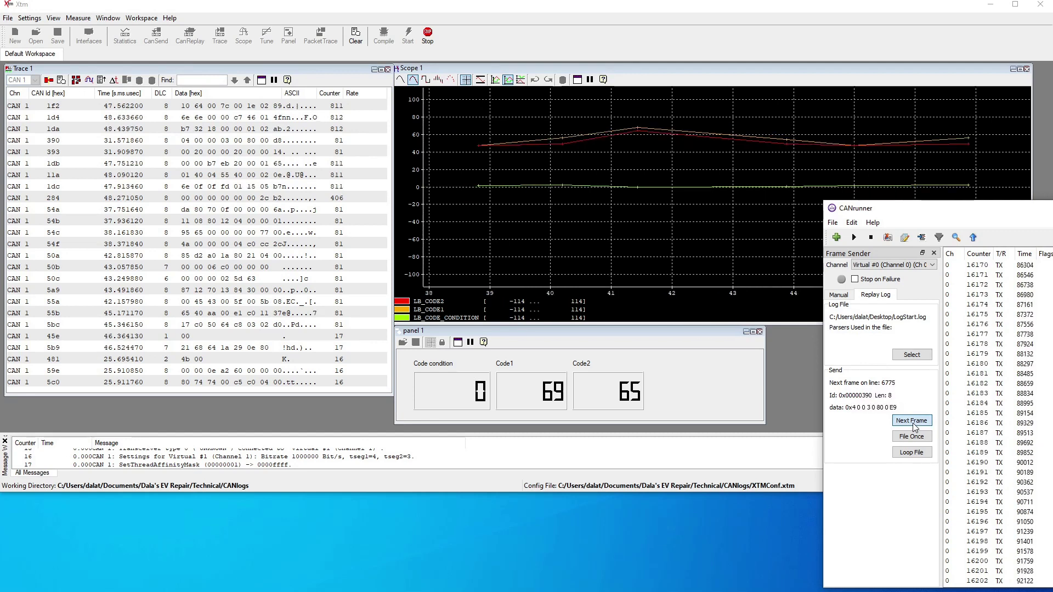
pyautogui.doubleClick(913, 428)
pyautogui.click(913, 427)
pyautogui.doubleClick(914, 427)
pyautogui.doubleClick(913, 428)
pyautogui.doubleClick(913, 427)
pyautogui.click(914, 428)
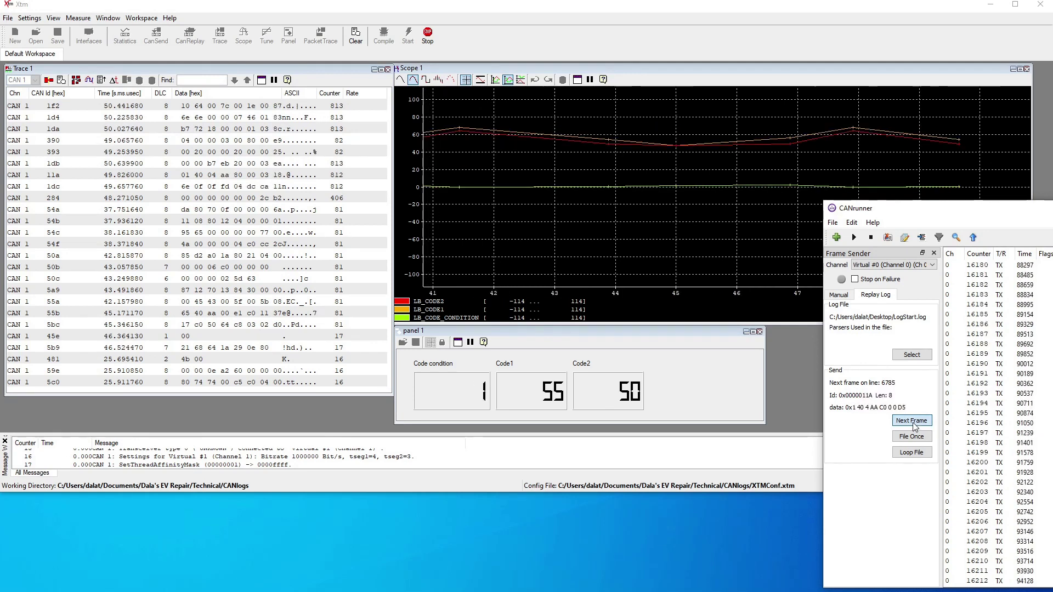
pyautogui.doubleClick(913, 428)
pyautogui.click(913, 427)
pyautogui.doubleClick(913, 427)
pyautogui.doubleClick(913, 427)
pyautogui.doubleClick(914, 427)
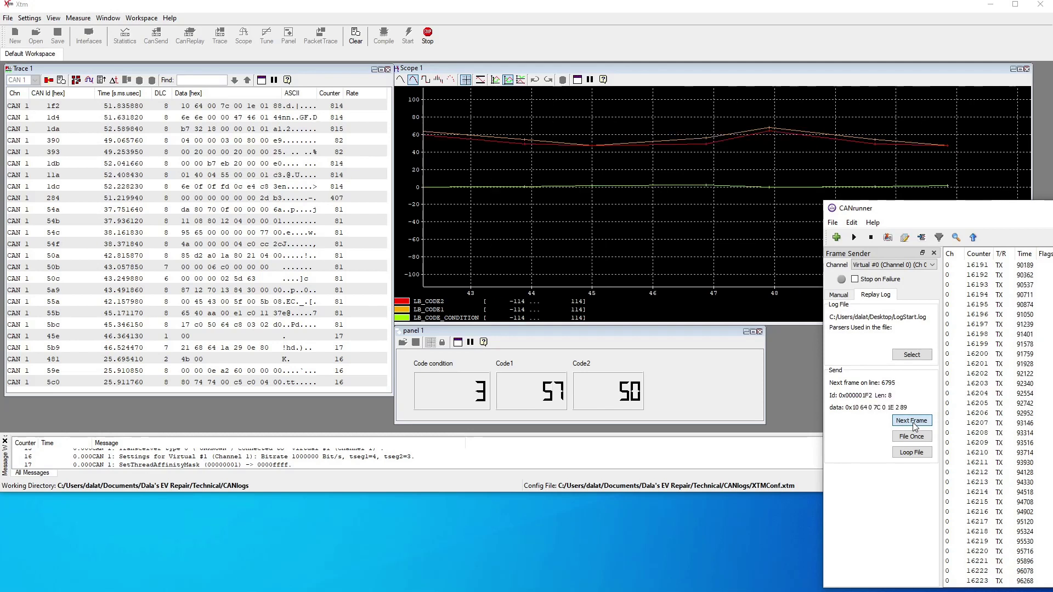
pyautogui.doubleClick(914, 427)
# Step: Advance the replay through another cycle: code condition 1, 2, 3, 0, then 1
pyautogui.doubleClick(914, 427)
pyautogui.doubleClick(914, 427)
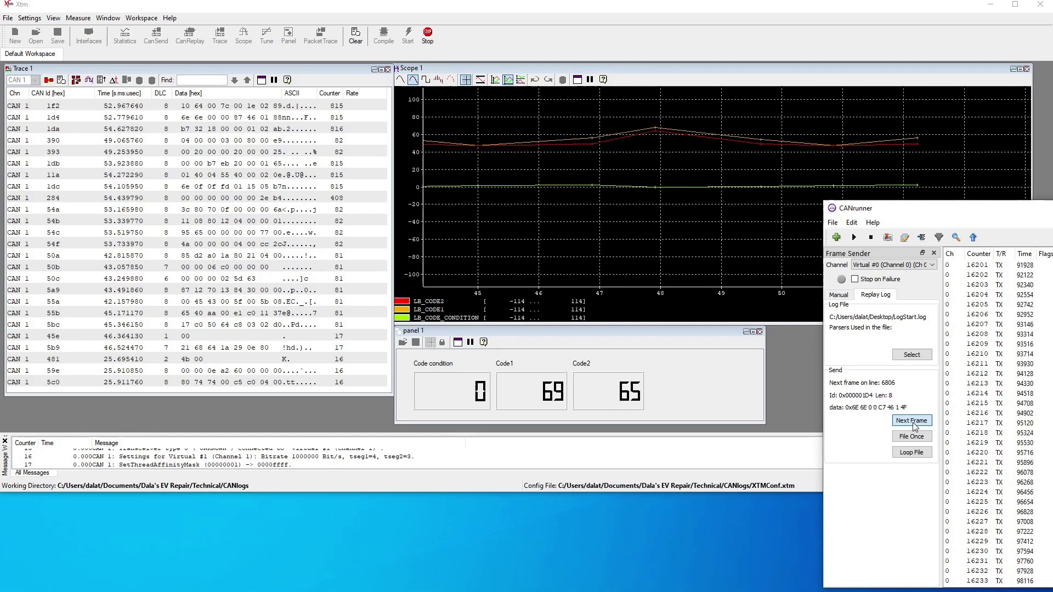
pyautogui.doubleClick(914, 427)
pyautogui.doubleClick(914, 427)
pyautogui.doubleClick(913, 427)
pyautogui.doubleClick(914, 428)
pyautogui.doubleClick(913, 427)
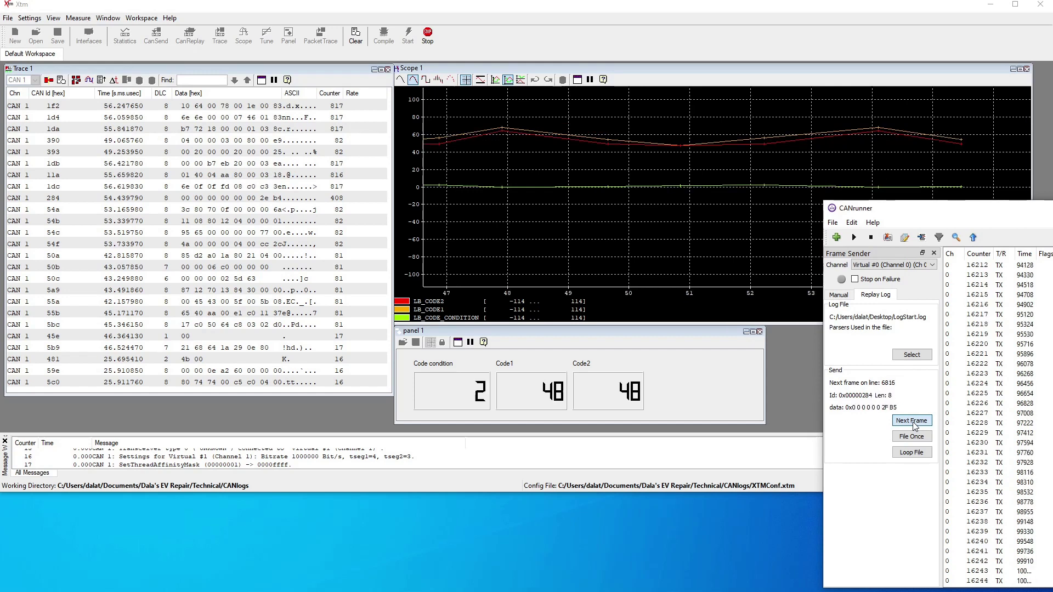
pyautogui.doubleClick(914, 427)
pyautogui.doubleClick(913, 428)
pyautogui.doubleClick(914, 427)
pyautogui.doubleClick(914, 427)
pyautogui.doubleClick(913, 427)
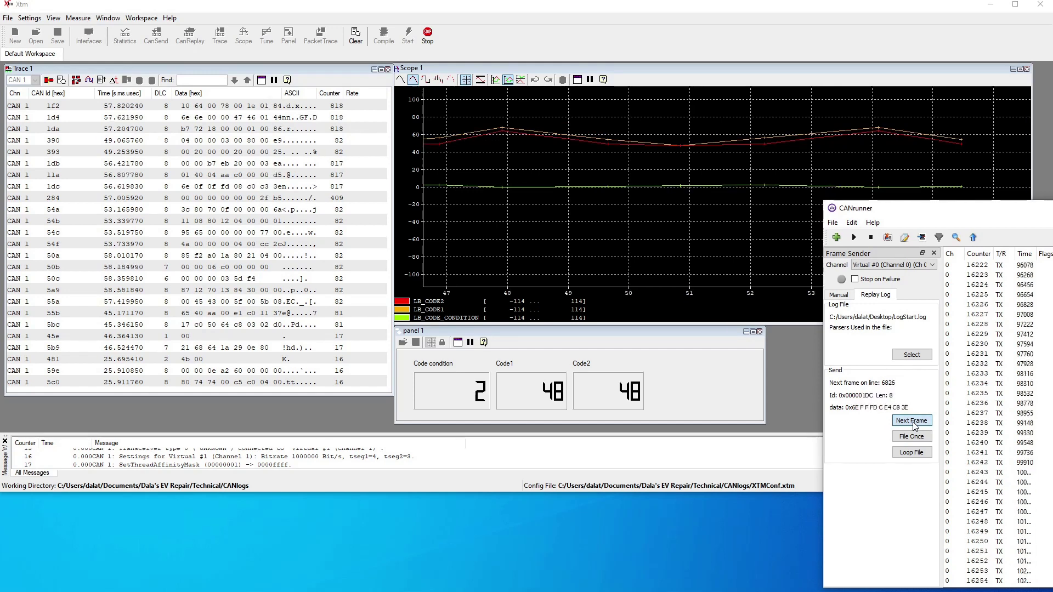
pyautogui.doubleClick(914, 427)
pyautogui.doubleClick(913, 427)
pyautogui.doubleClick(914, 427)
pyautogui.doubleClick(914, 428)
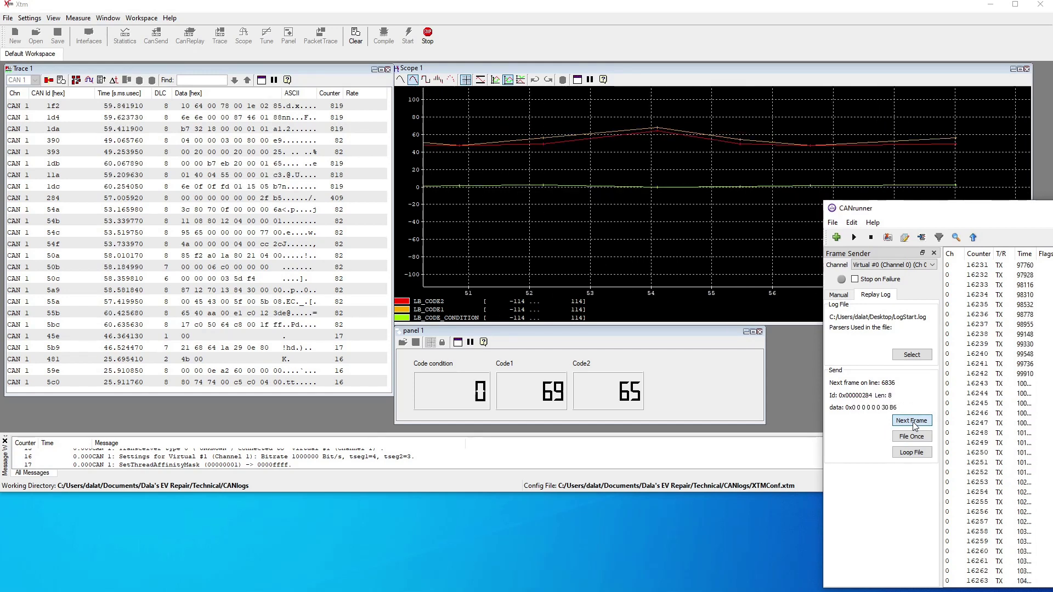
pyautogui.doubleClick(914, 428)
pyautogui.doubleClick(913, 427)
pyautogui.doubleClick(914, 428)
pyautogui.doubleClick(914, 427)
pyautogui.click(914, 427)
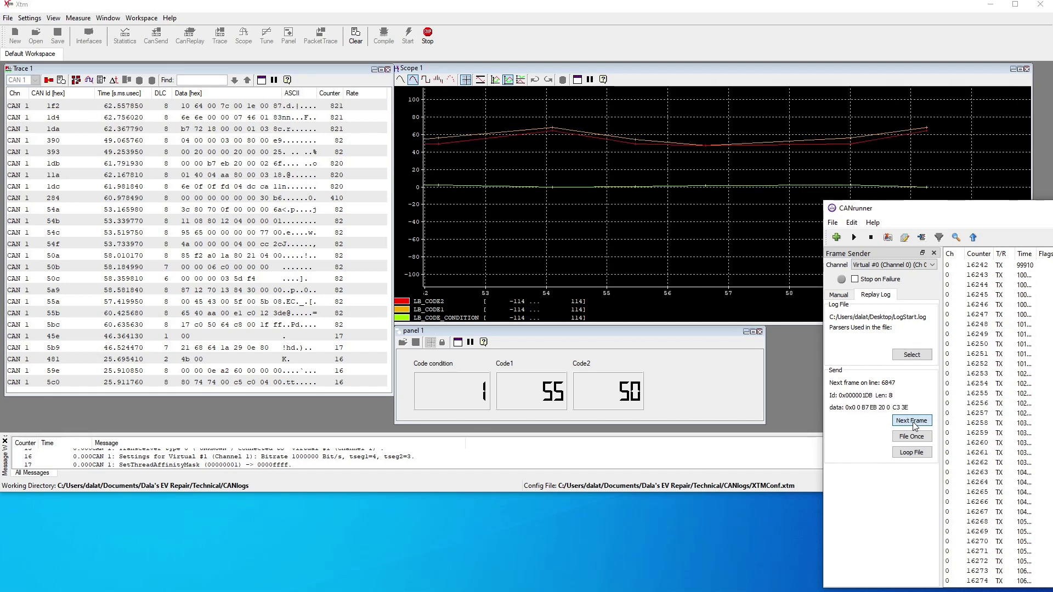
# Step: Step to log line 6911 through conditions 2, 3, 0, 1, ending with the panel at 1, 55, 50
pyautogui.doubleClick(914, 427)
pyautogui.doubleClick(914, 427)
pyautogui.doubleClick(914, 427)
pyautogui.doubleClick(914, 427)
pyautogui.click(914, 427)
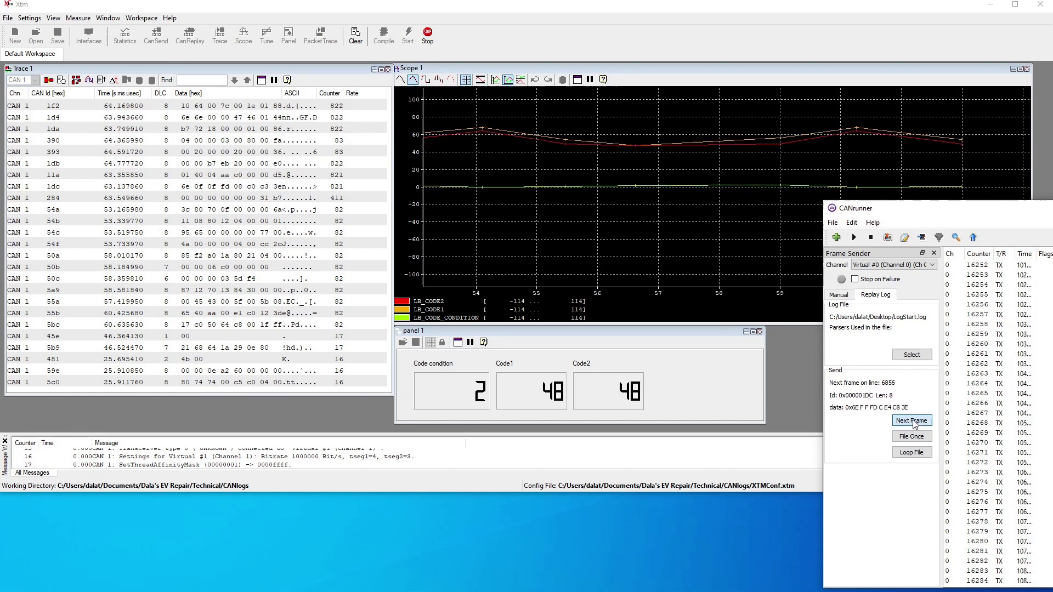
pyautogui.doubleClick(913, 427)
pyautogui.doubleClick(914, 427)
pyautogui.doubleClick(913, 427)
pyautogui.doubleClick(914, 427)
pyautogui.doubleClick(914, 427)
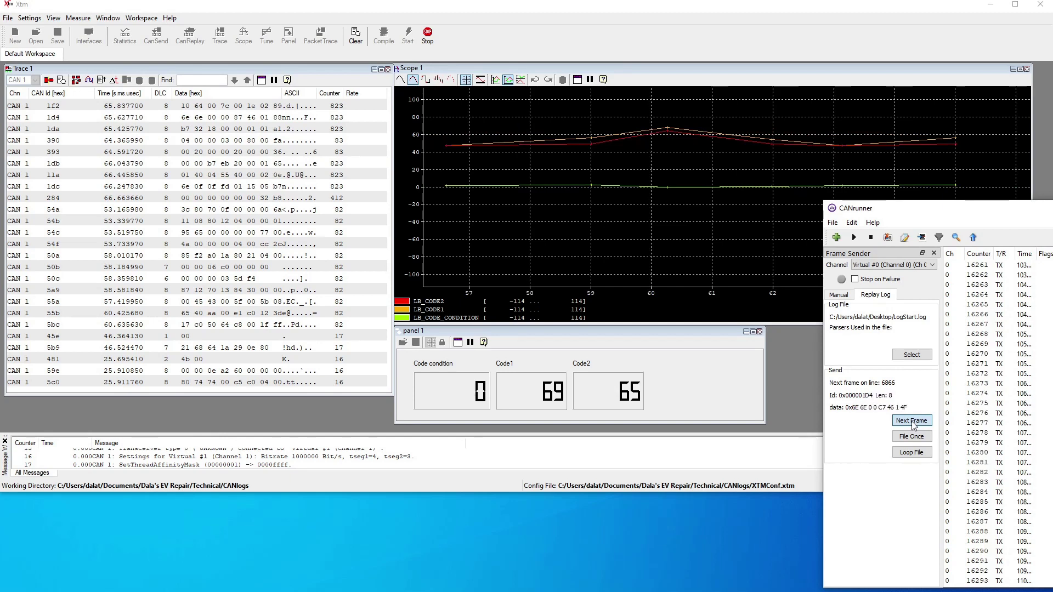
pyautogui.doubleClick(914, 426)
pyautogui.doubleClick(914, 426)
pyautogui.doubleClick(913, 426)
pyautogui.doubleClick(914, 426)
pyautogui.doubleClick(914, 426)
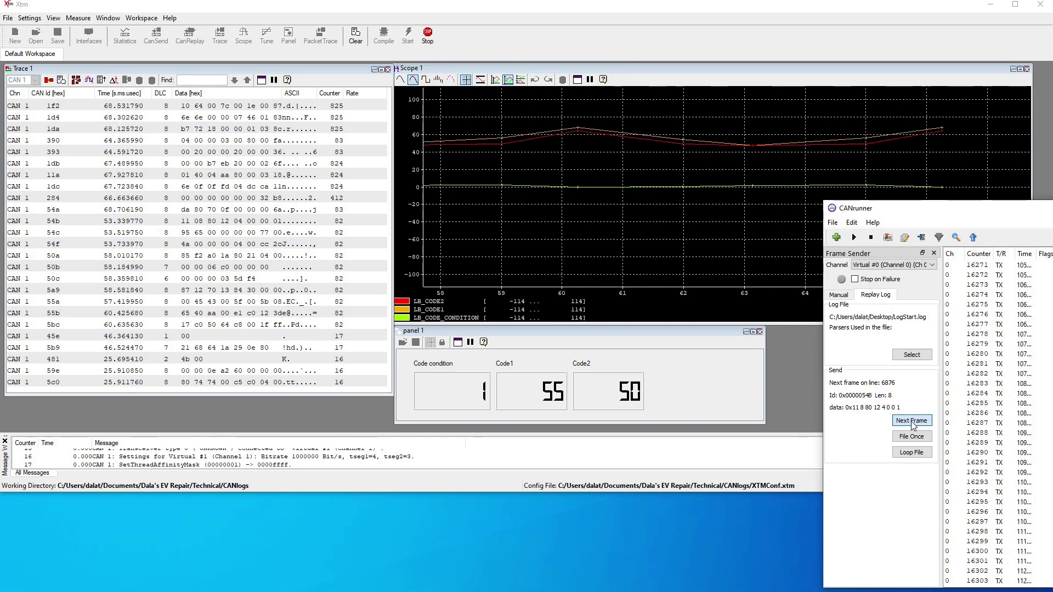
pyautogui.doubleClick(913, 426)
pyautogui.doubleClick(914, 427)
pyautogui.doubleClick(914, 426)
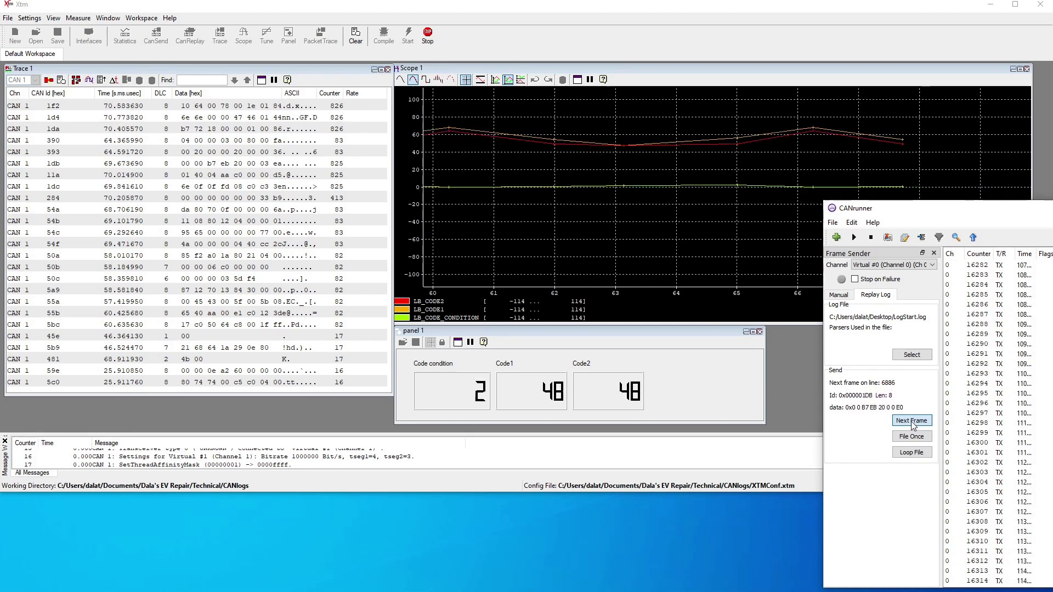
pyautogui.doubleClick(913, 426)
pyautogui.tripleClick(913, 426)
pyautogui.doubleClick(914, 426)
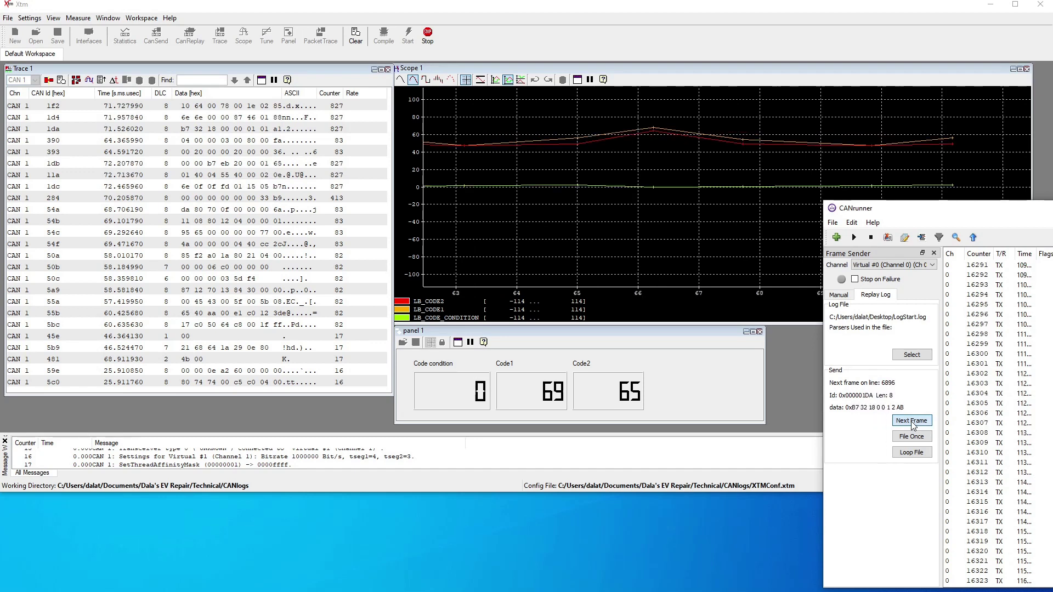
pyautogui.doubleClick(914, 426)
pyautogui.tripleClick(913, 427)
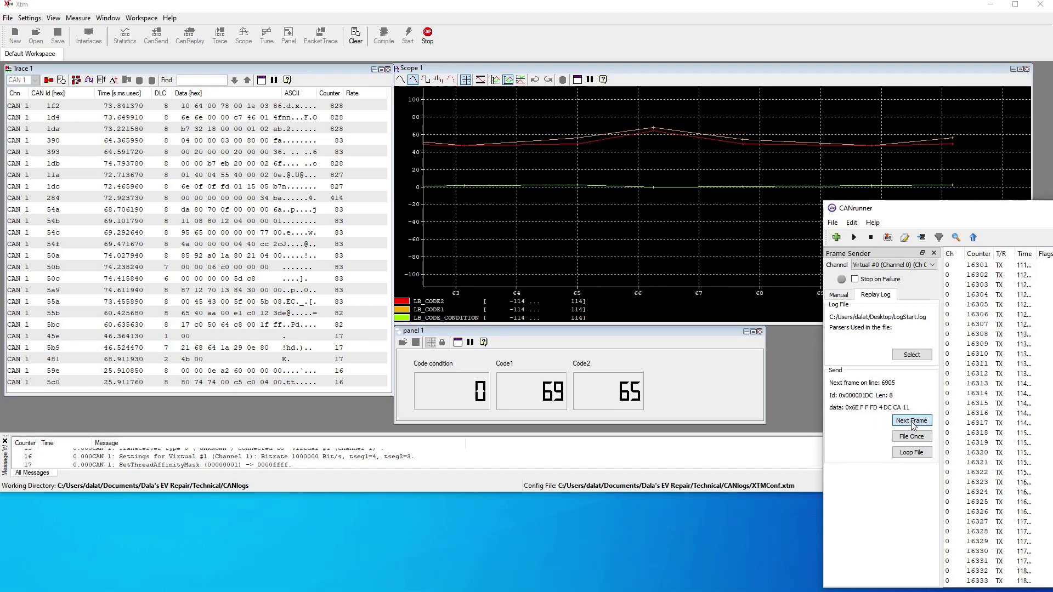
pyautogui.tripleClick(913, 426)
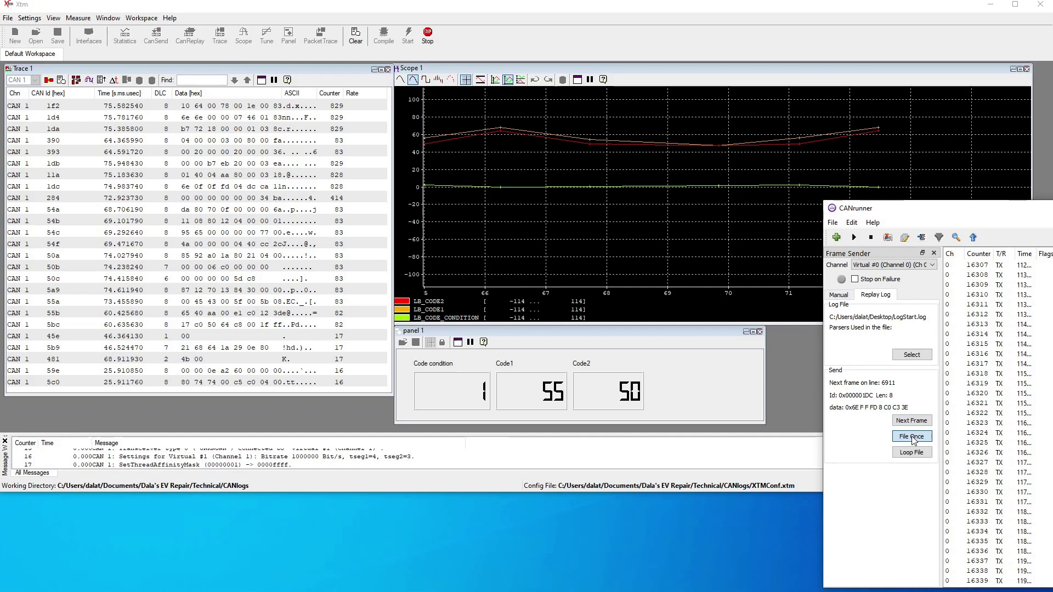